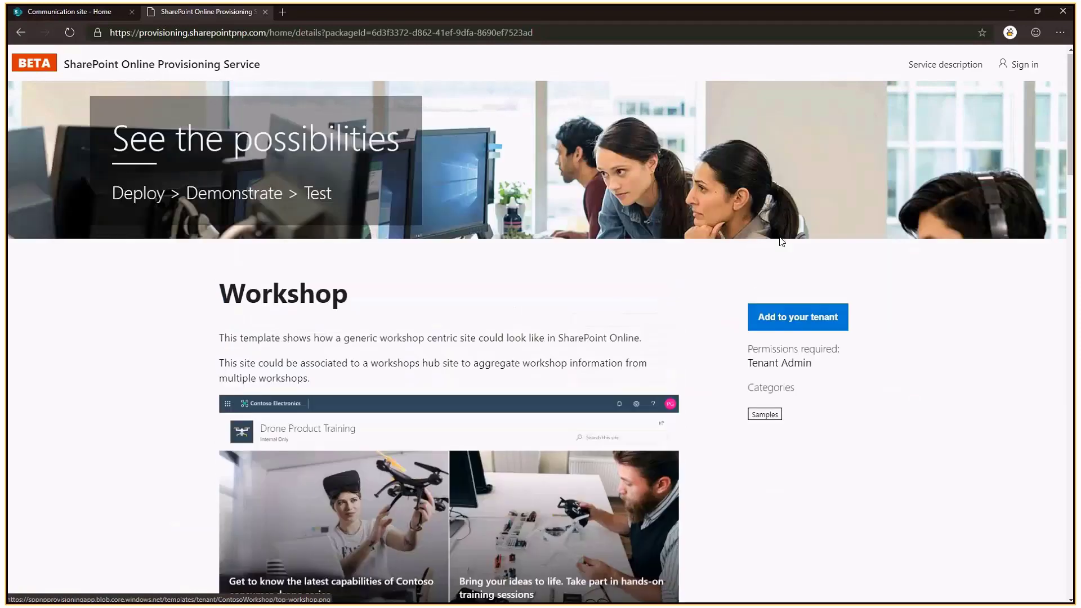
# - Add the Workshop template to the tenant with the site URL workshopdemo and confirm its provisioning
pyautogui.click(786, 317)
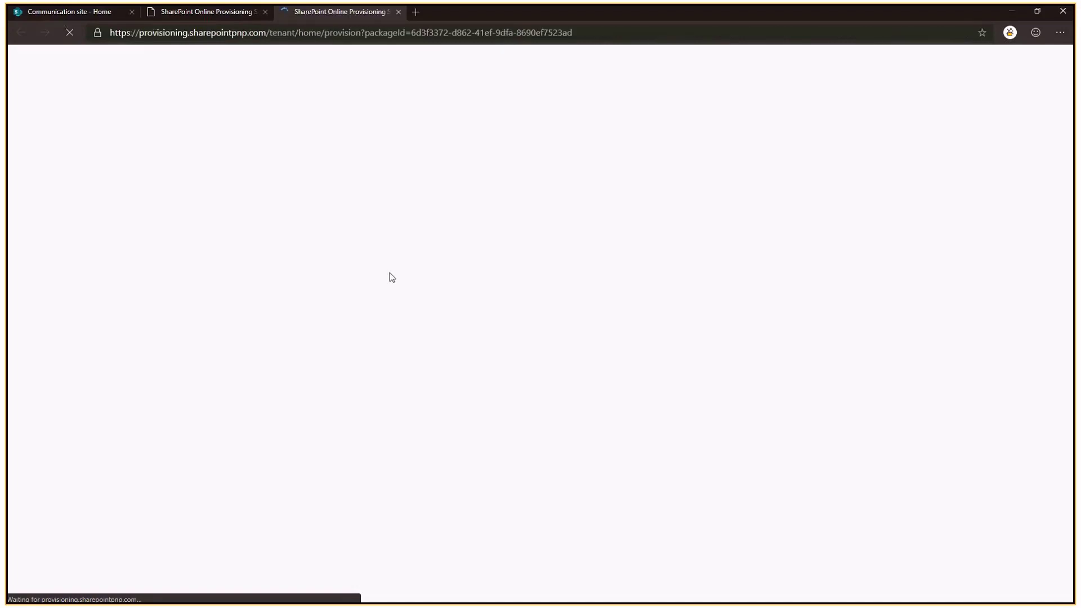
pyautogui.scroll(-2, 663, 219)
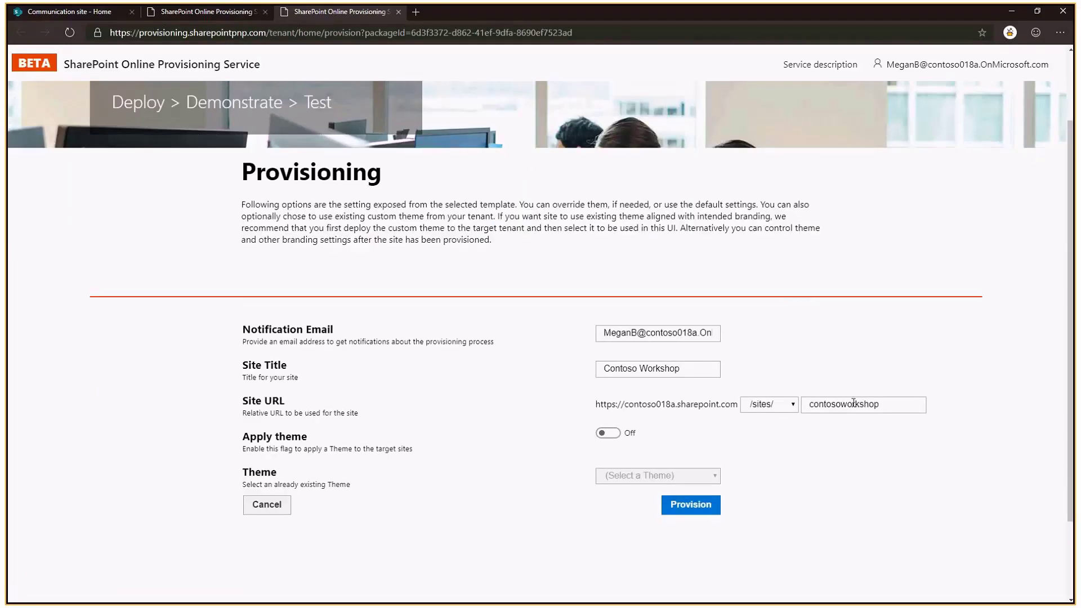
pyautogui.moveTo(844, 404); pyautogui.dragTo(813, 404)
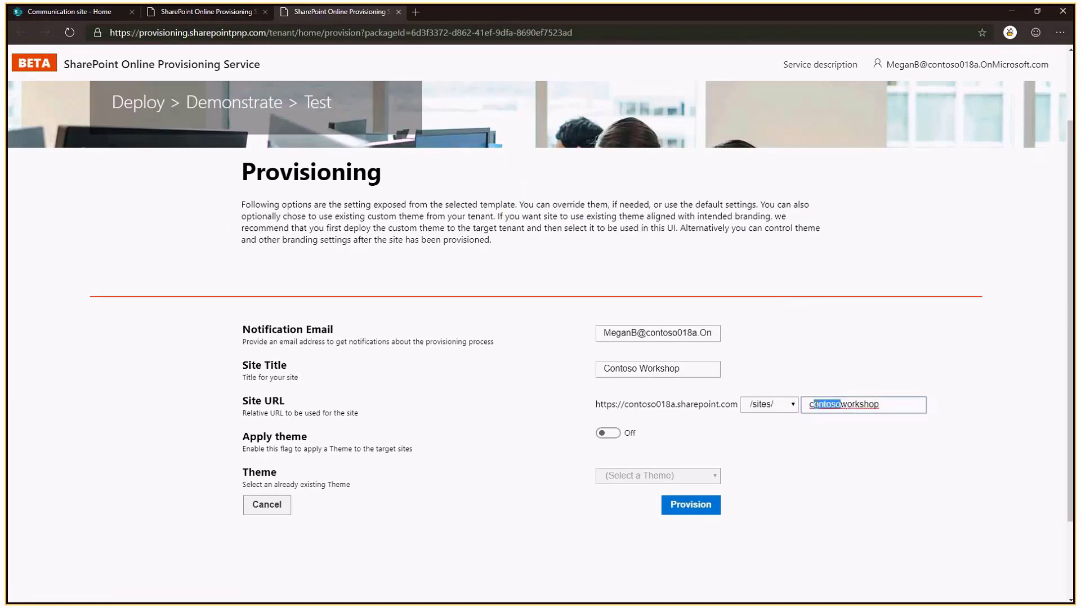
pyautogui.press('BackSpace')
pyautogui.press('BackSpace')
pyautogui.write('demo')
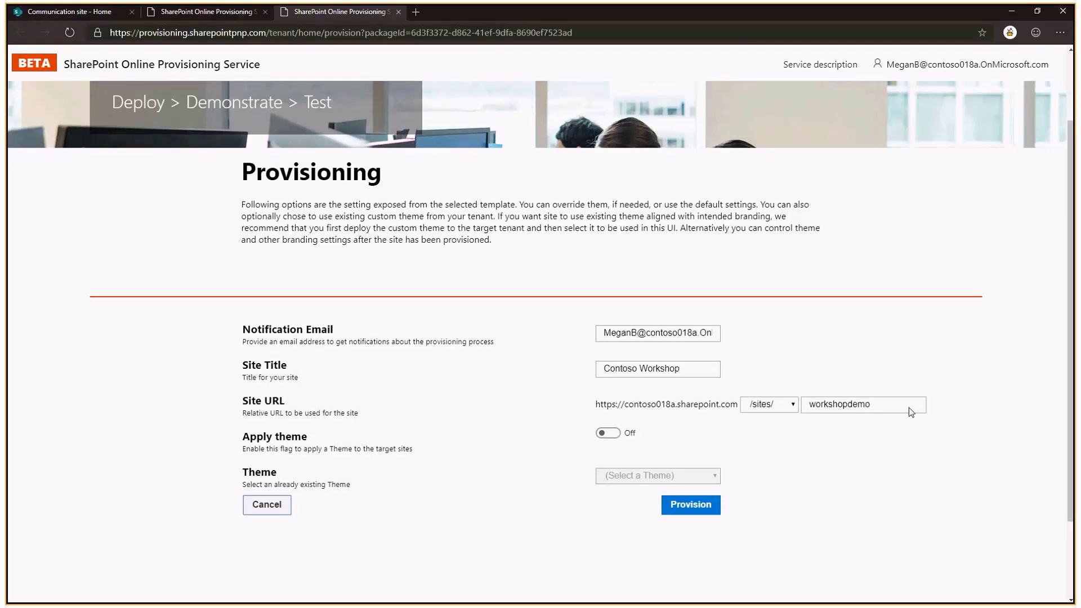
pyautogui.click(692, 507)
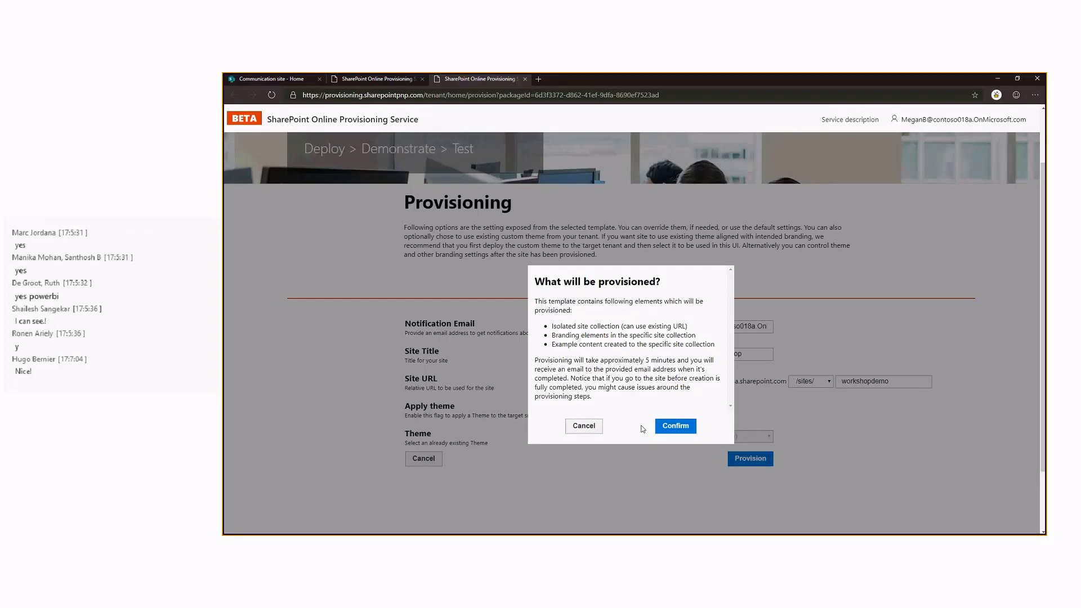
pyautogui.click(681, 425)
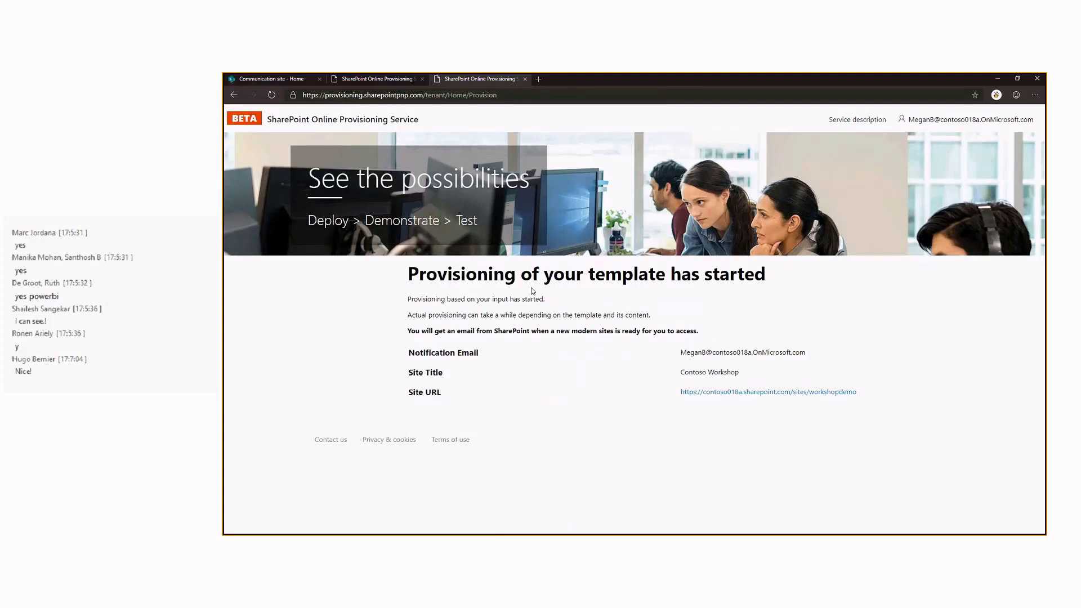
# - Check the notification email on the provisioning confirmation page and open the tenant's Outlook mailbox from the Communication site's browser tab
pyautogui.click(288, 80)
pyautogui.click(434, 80)
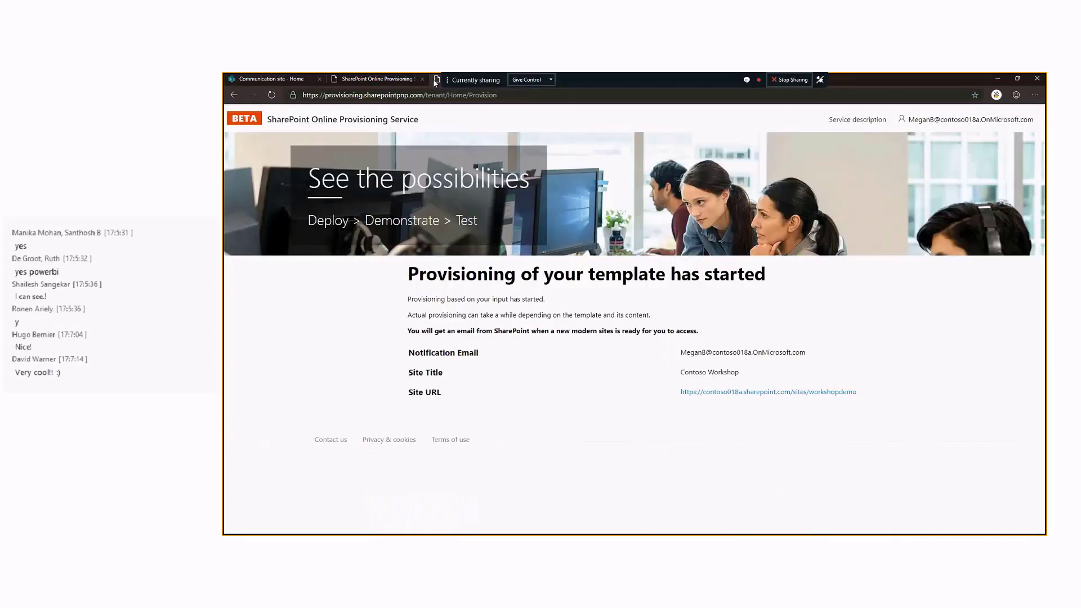
pyautogui.moveTo(801, 353); pyautogui.dragTo(702, 352)
pyautogui.click(691, 352)
pyautogui.click(786, 352)
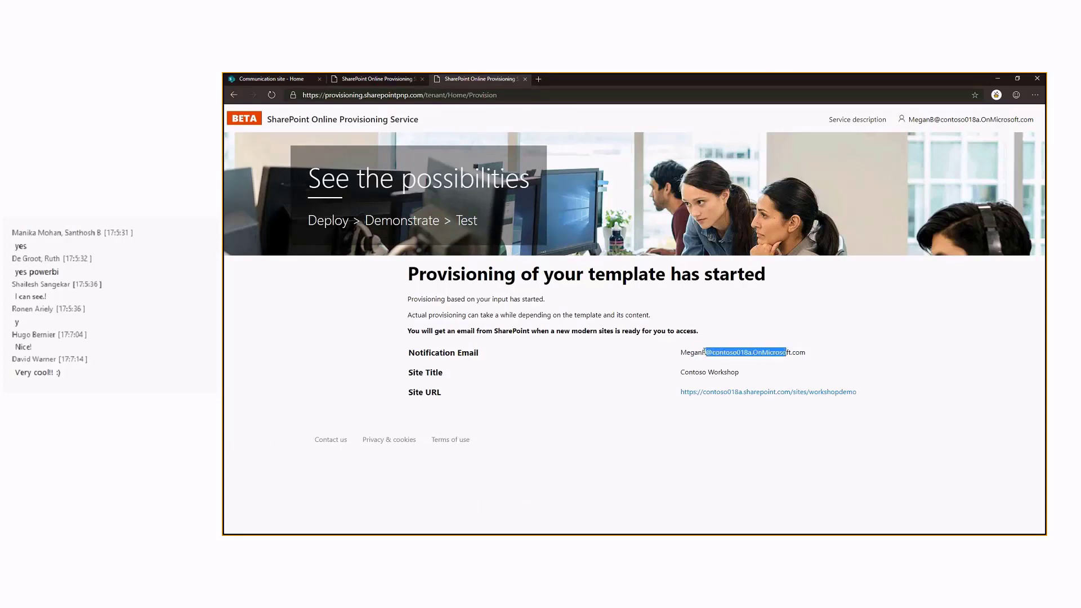
pyautogui.click(277, 82)
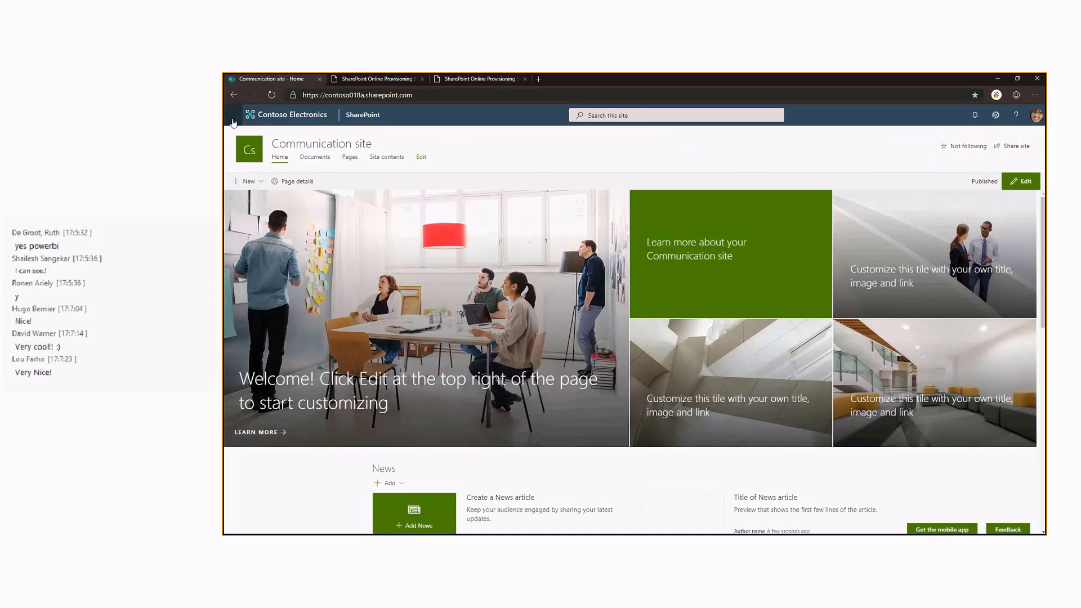
pyautogui.press('F5')
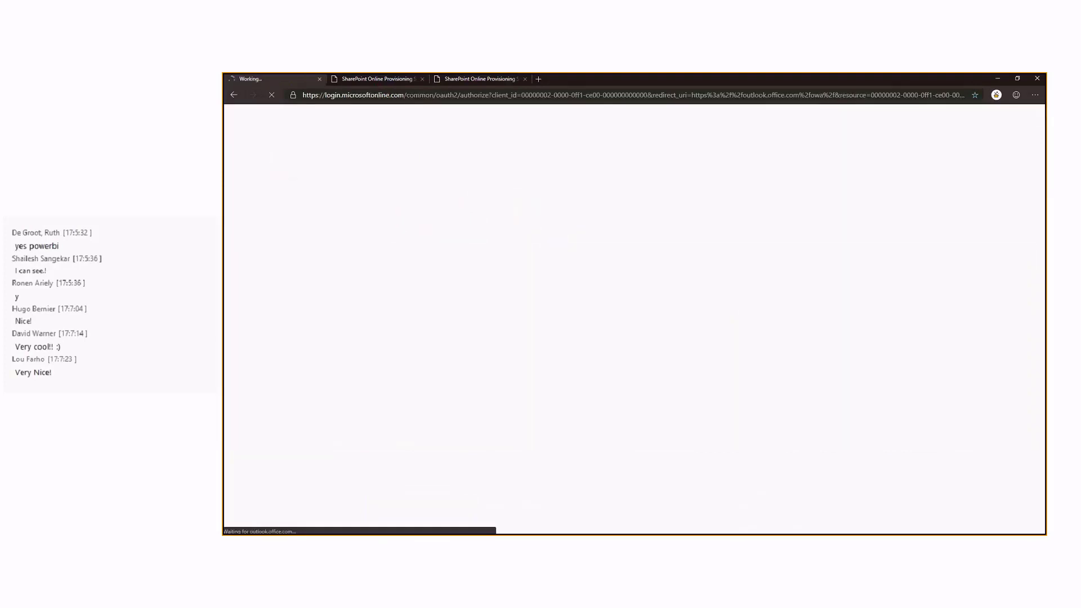
# - Switch to the Contoso027b browser profile and open its SharePoint admin center
pyautogui.click(996, 95)
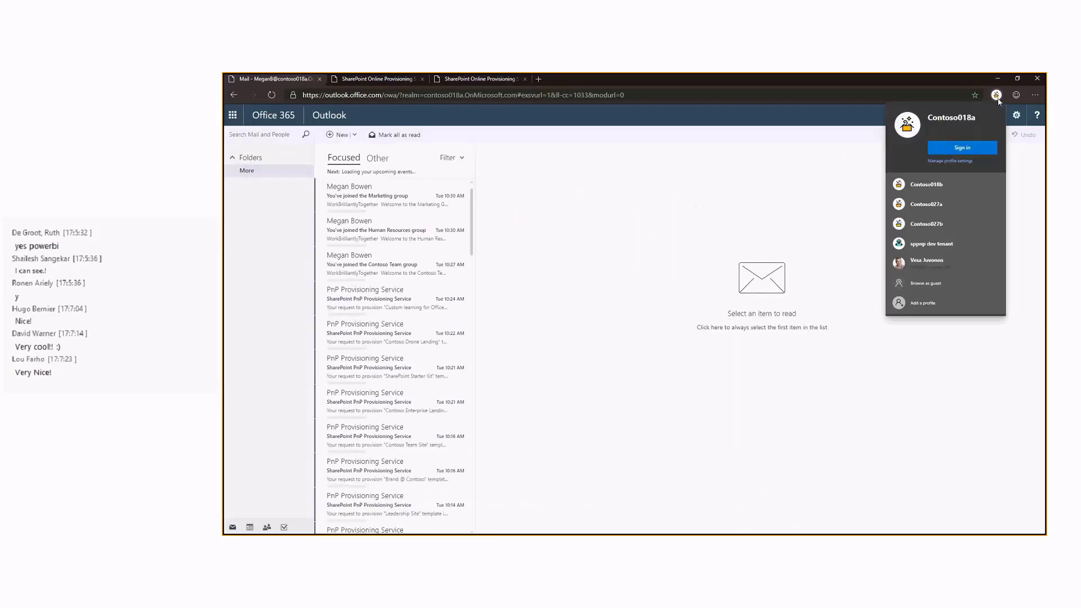
pyautogui.click(969, 211)
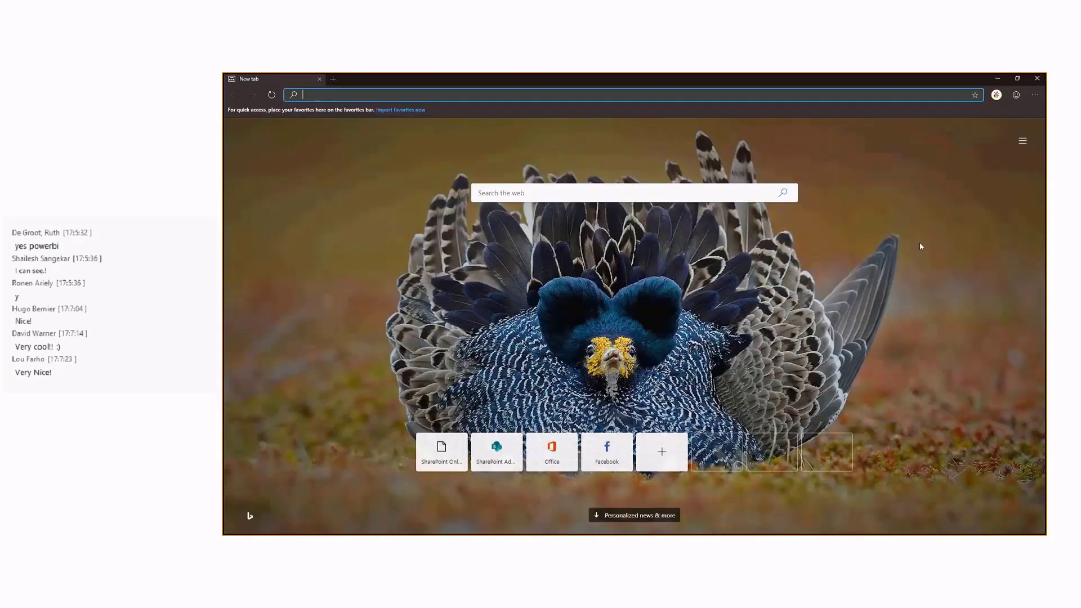
pyautogui.click(495, 459)
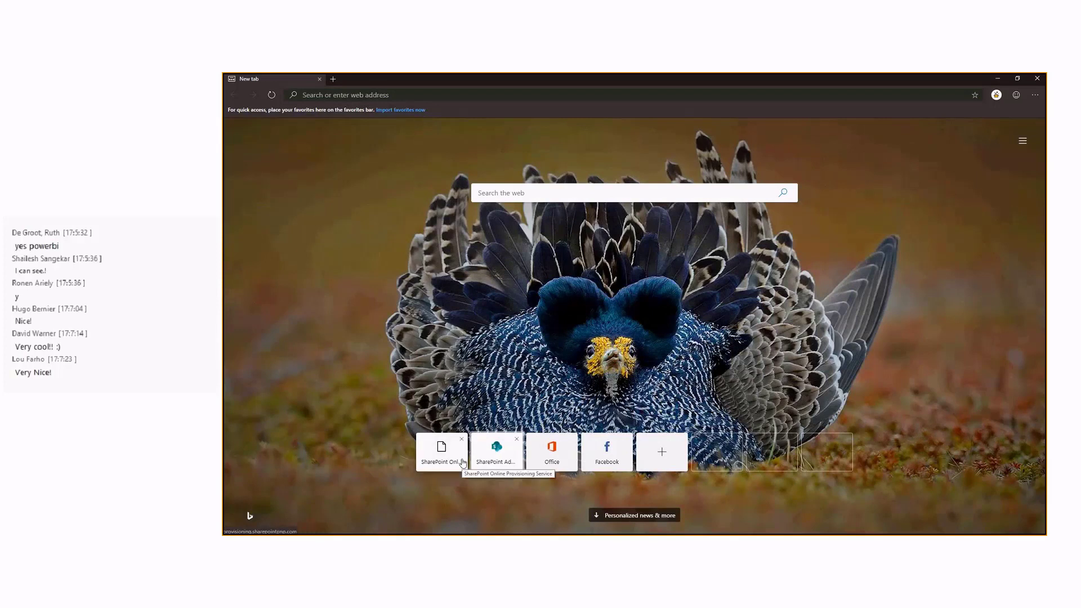
pyautogui.click(496, 450)
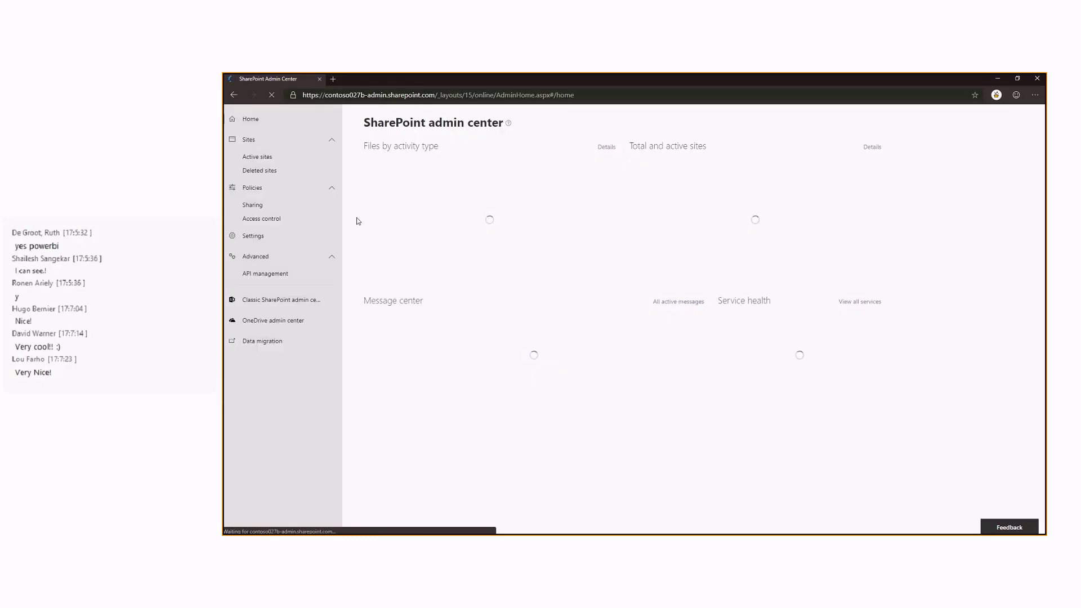
# - Open the SharePoint Online Provisioning Service in a new browser tab and show the Custom Learning for Office 365 solution's details
pyautogui.click(334, 80)
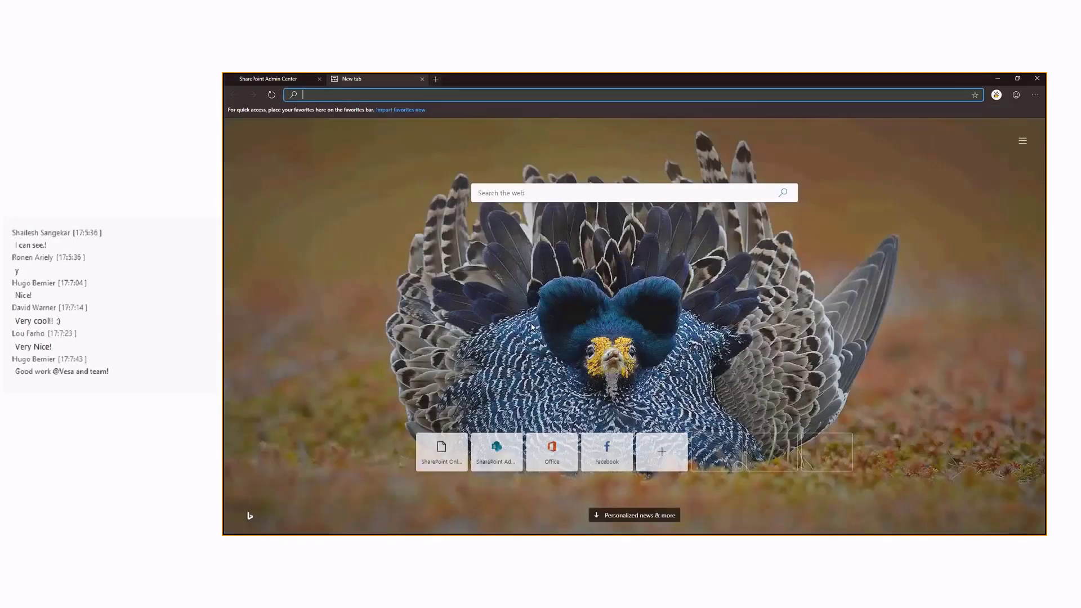
pyautogui.click(431, 461)
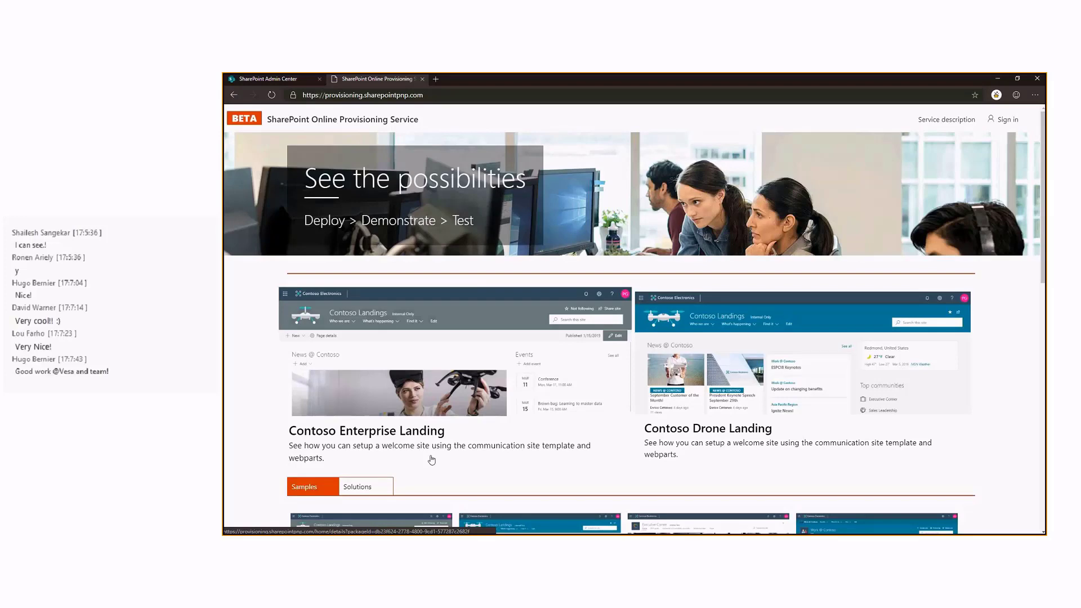
pyautogui.scroll(-4, 344, 467)
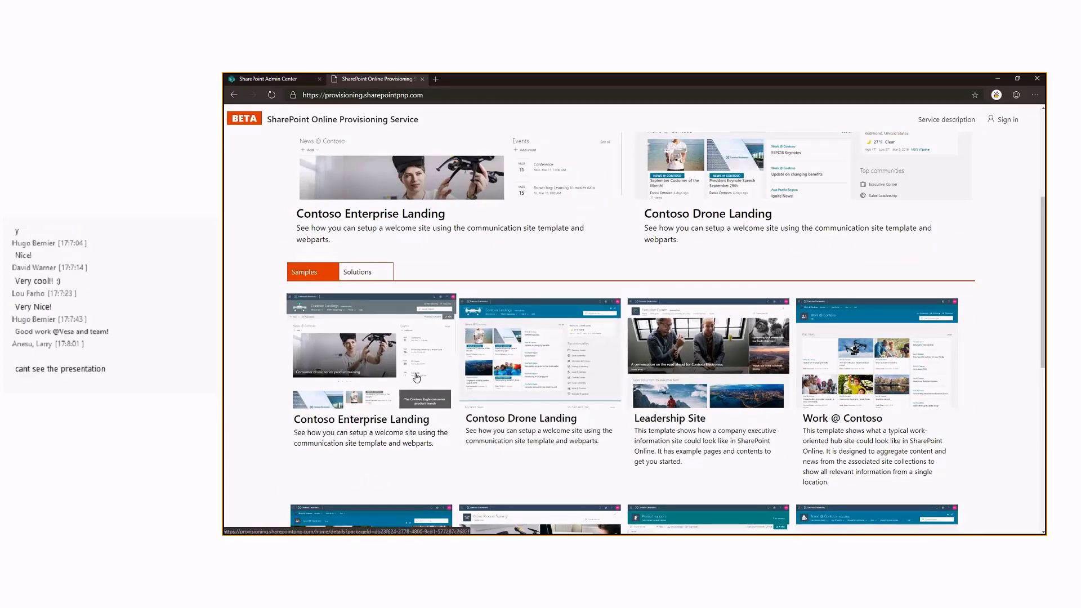
pyautogui.click(357, 272)
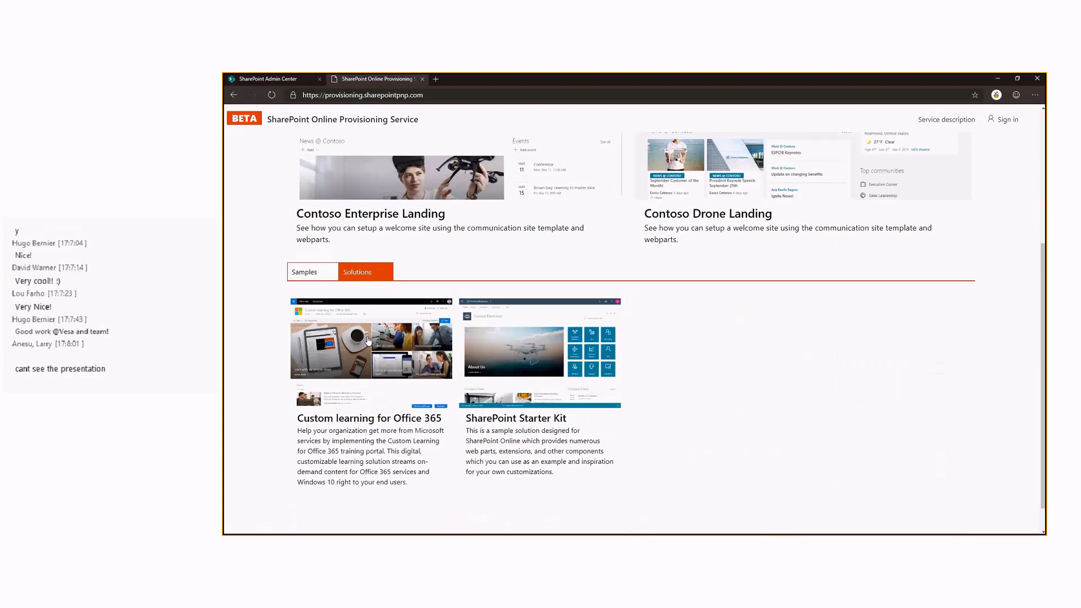
pyautogui.click(352, 375)
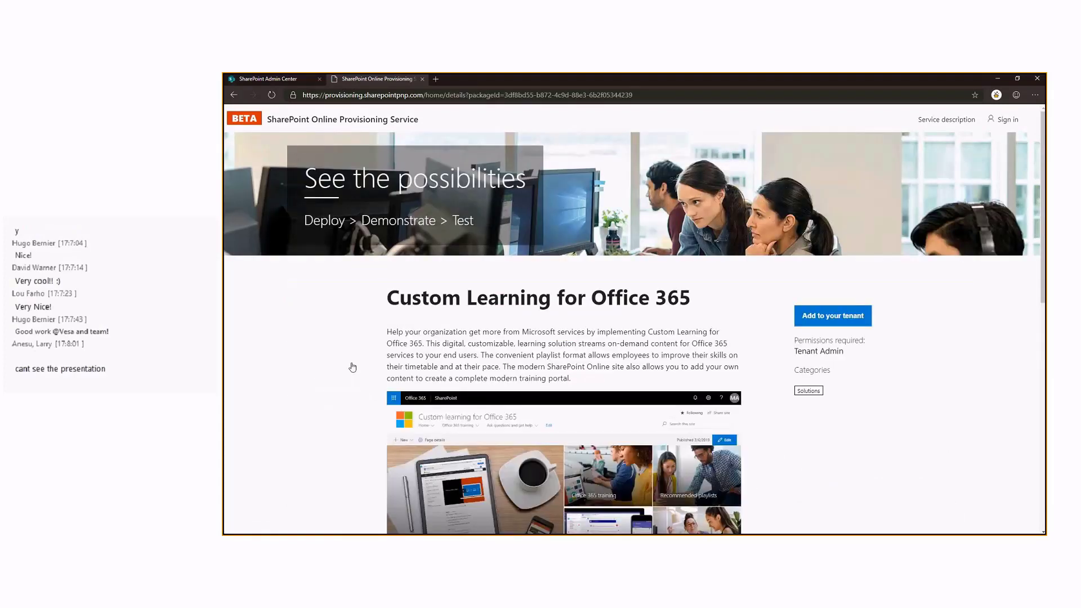
# - Try to provision Custom Learning for Office 365 to the tenant with the site URL O365CL44 and dismiss the prerequisites dialog
pyautogui.scroll(-4, 353, 367)
pyautogui.scroll(-3, 351, 340)
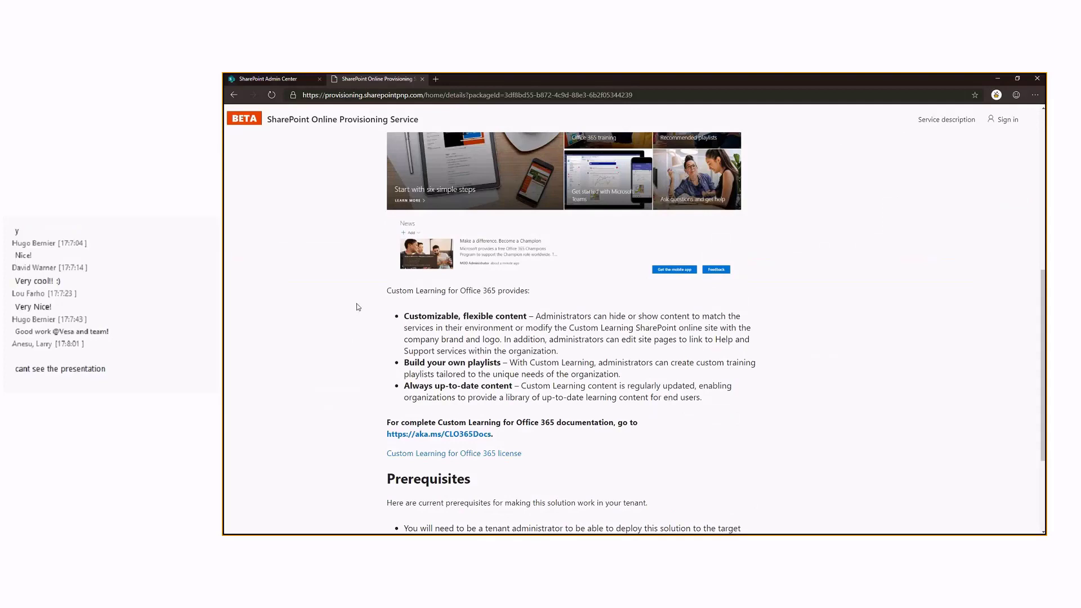
pyautogui.scroll(1, 363, 308)
pyautogui.scroll(1, 370, 309)
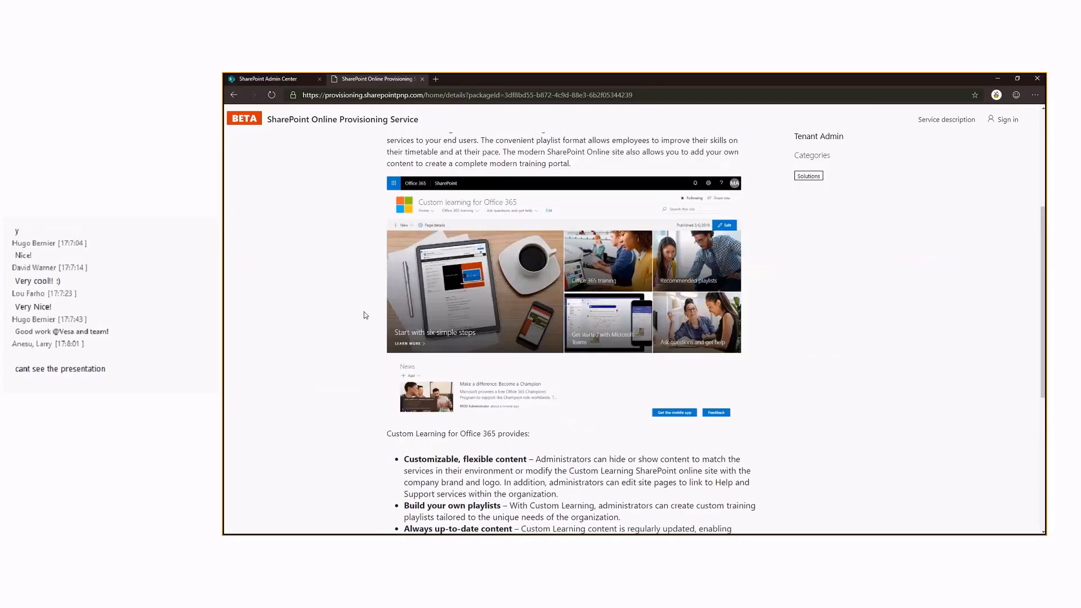
pyautogui.scroll(3, 364, 315)
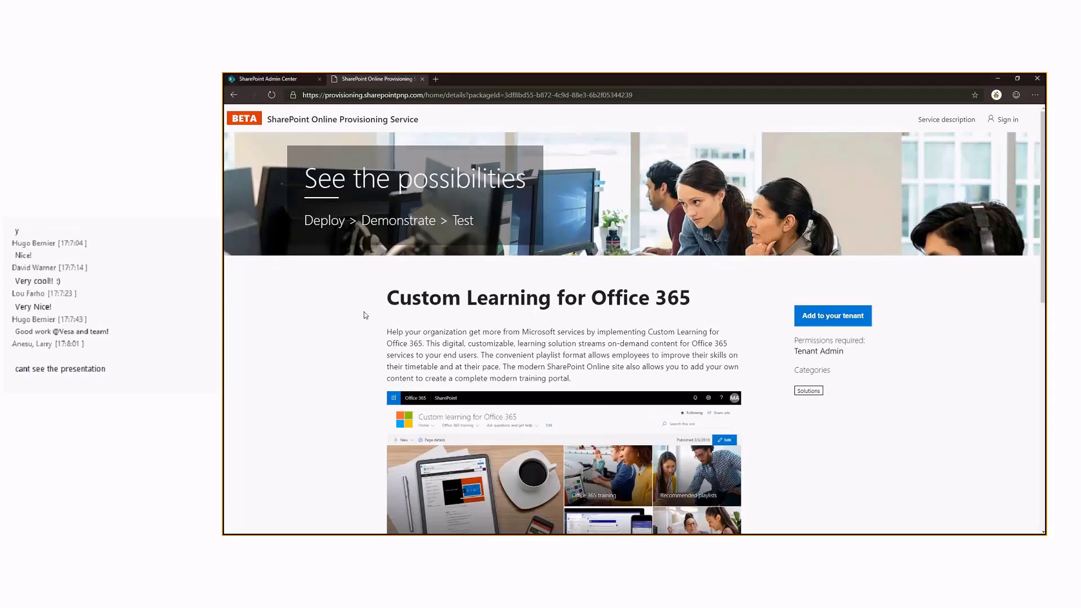
pyautogui.click(833, 315)
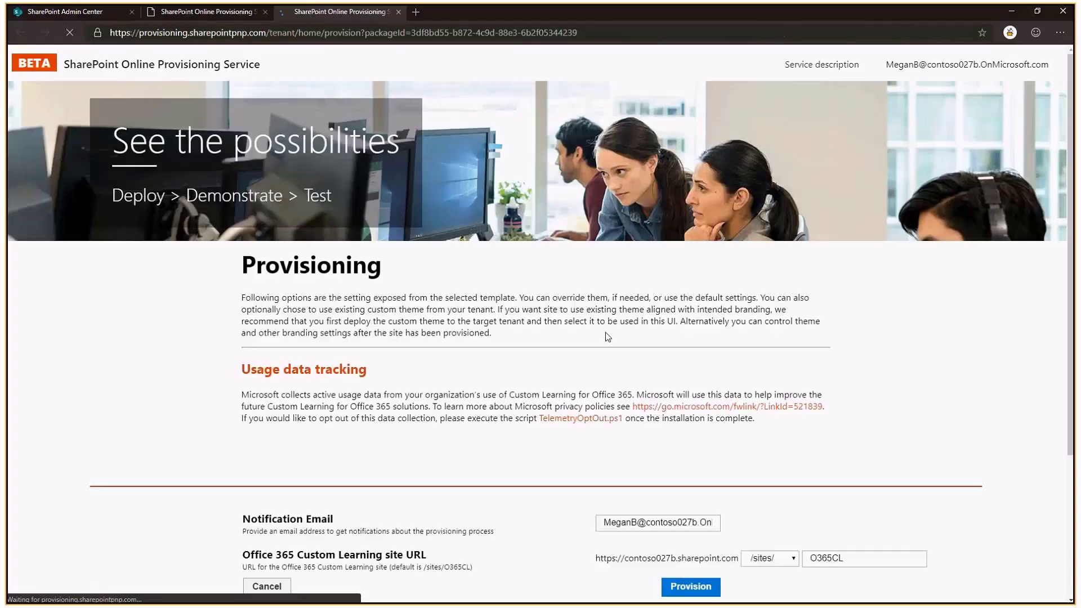
pyautogui.scroll(-3, 669, 359)
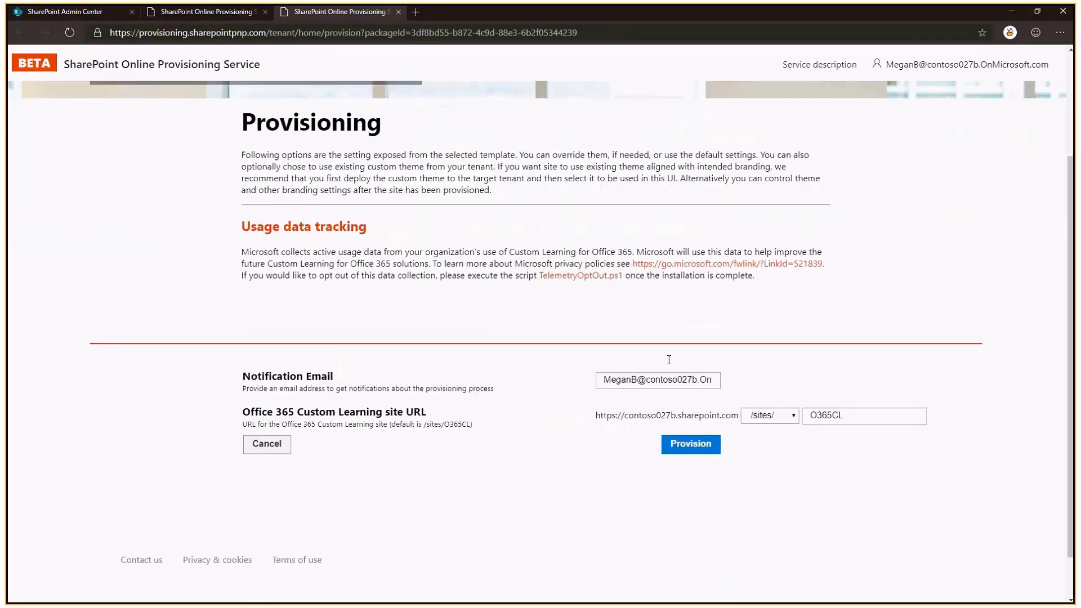
pyautogui.scroll(-1, 668, 360)
pyautogui.click(857, 359)
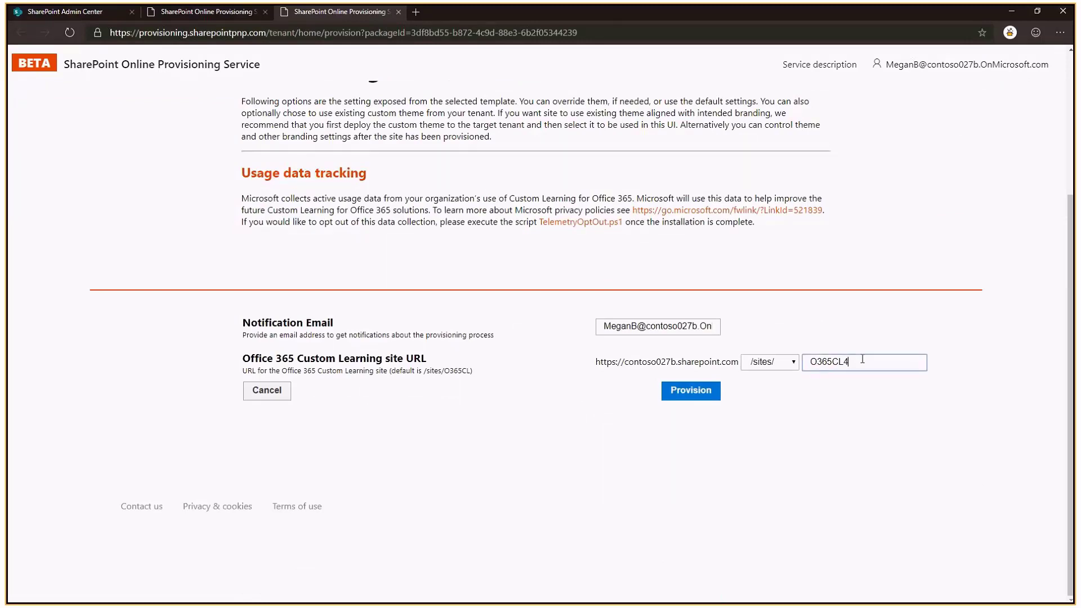
pyautogui.write('44')
pyautogui.press('Tab')
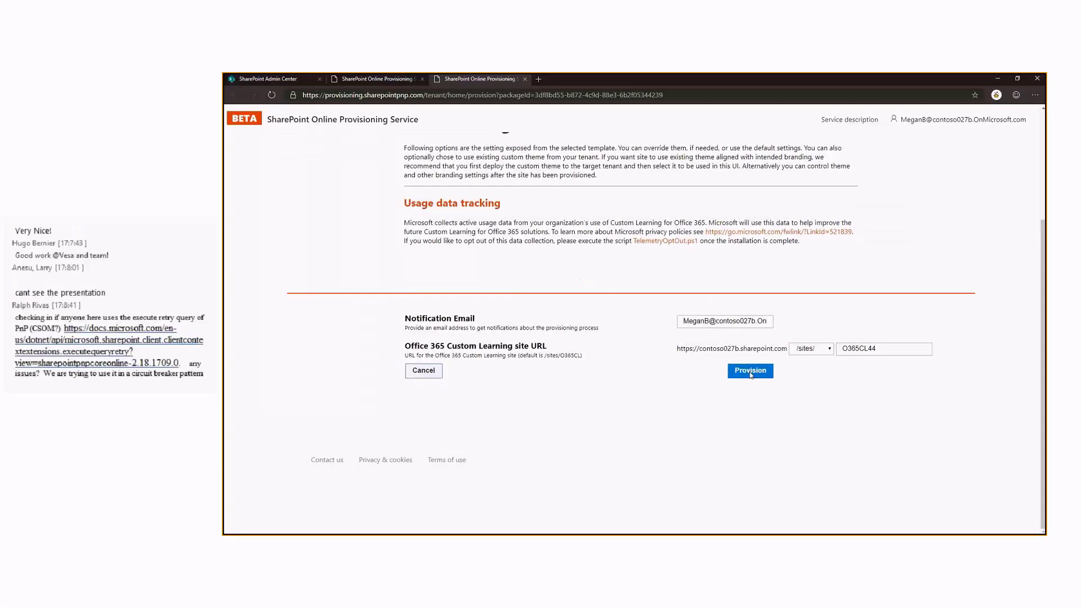
pyautogui.click(751, 372)
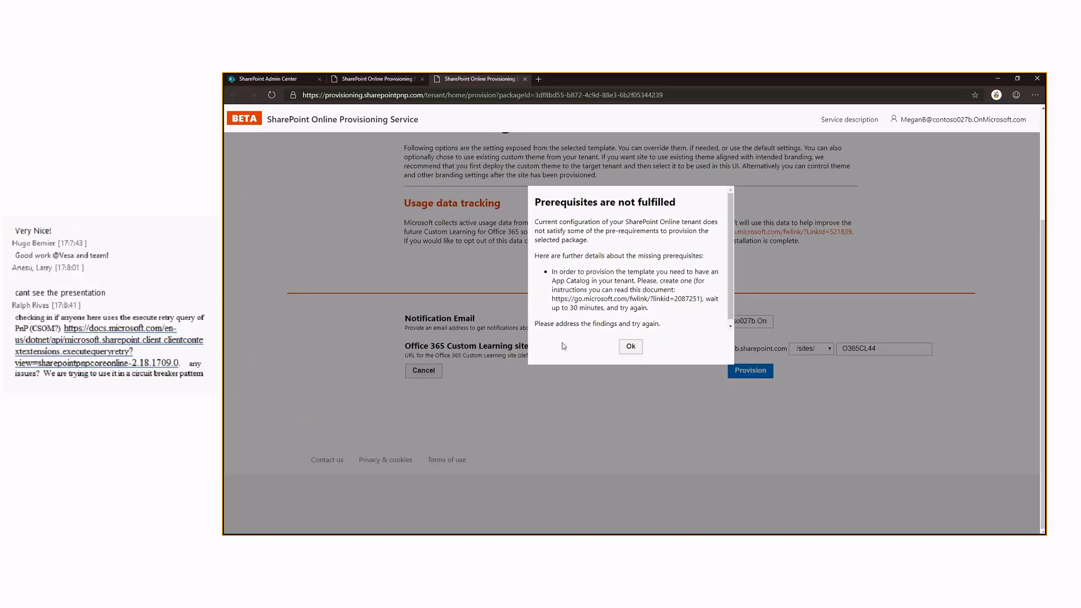
pyautogui.click(628, 347)
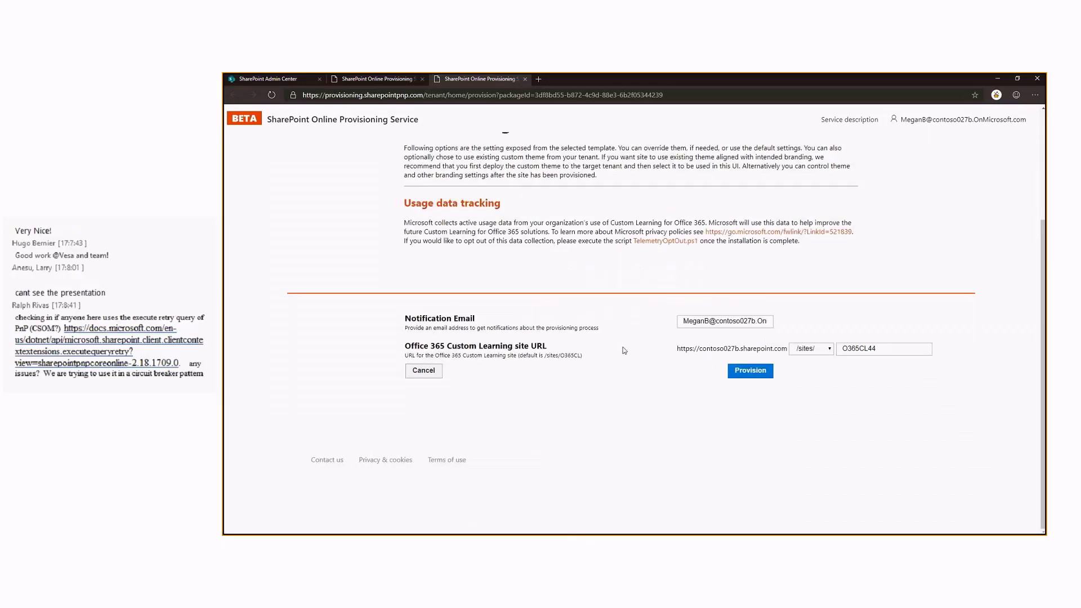
# - Return to the provisioning service's template catalog and examine the full layout of the Contoso Enterprise Landing template
pyautogui.click(393, 79)
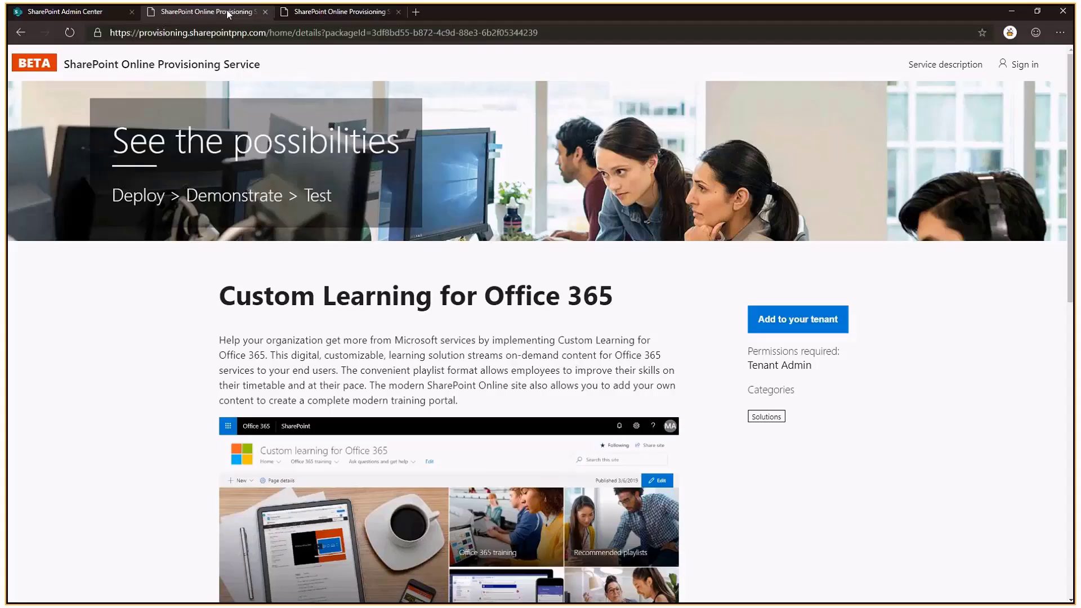
pyautogui.click(315, 119)
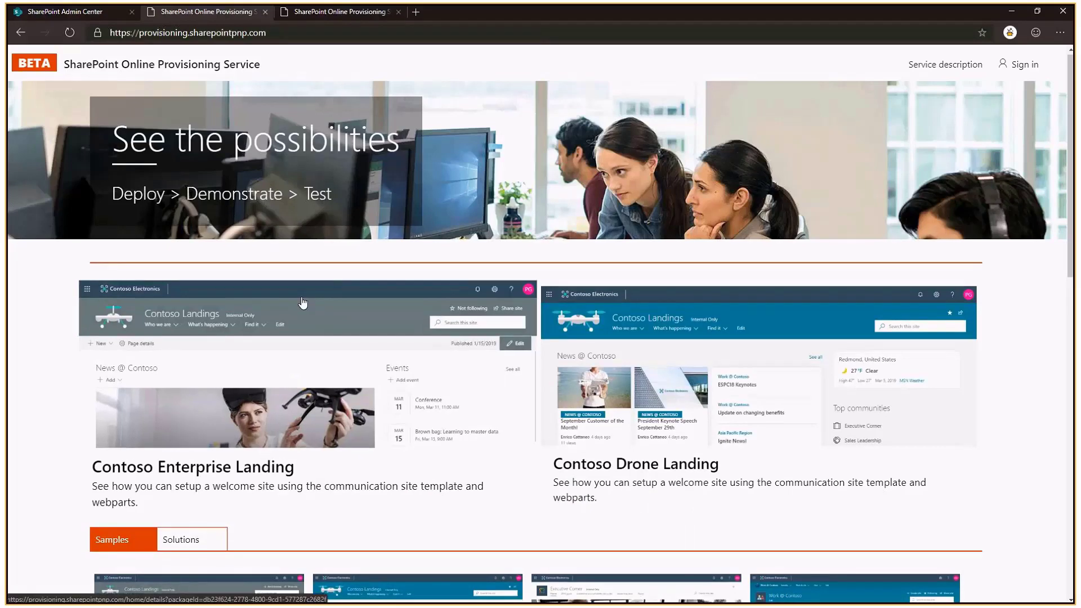
pyautogui.scroll(-5, 302, 303)
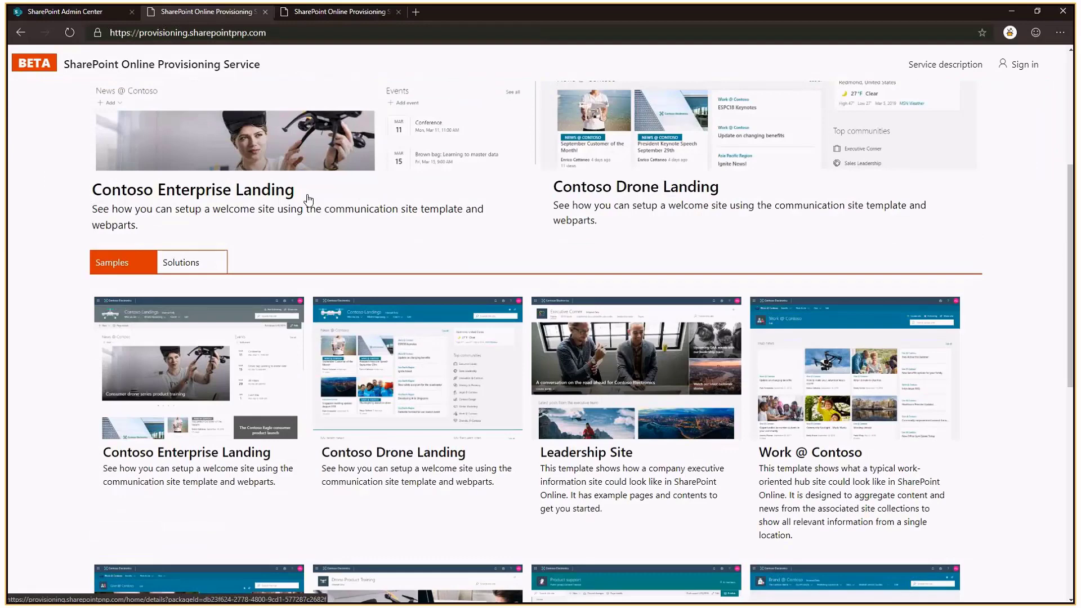
pyautogui.click(309, 199)
pyautogui.scroll(-12, 606, 449)
pyautogui.scroll(3, 518, 437)
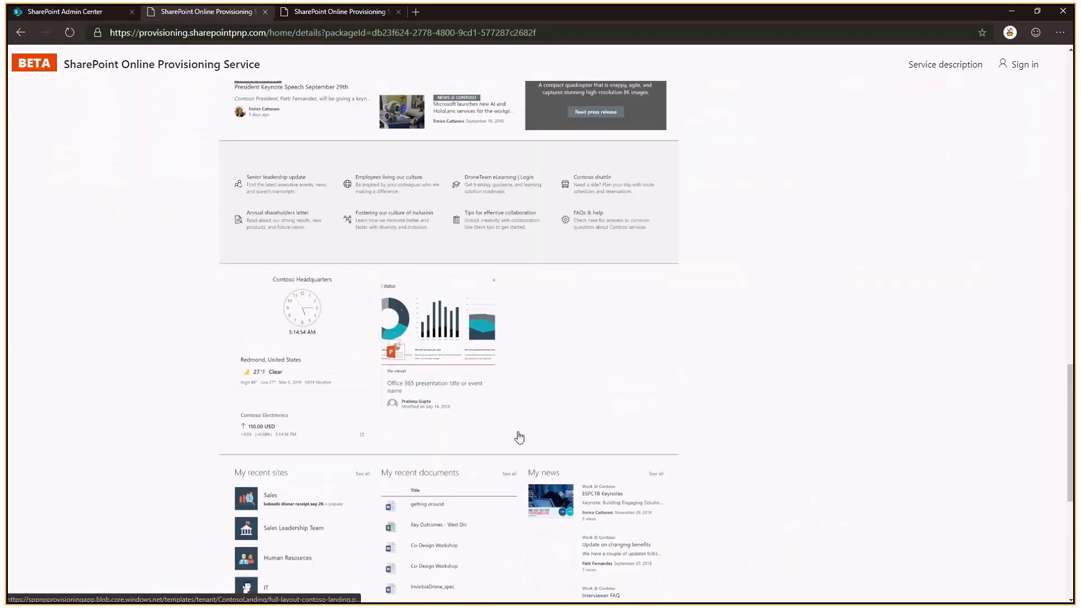
pyautogui.scroll(6, 514, 444)
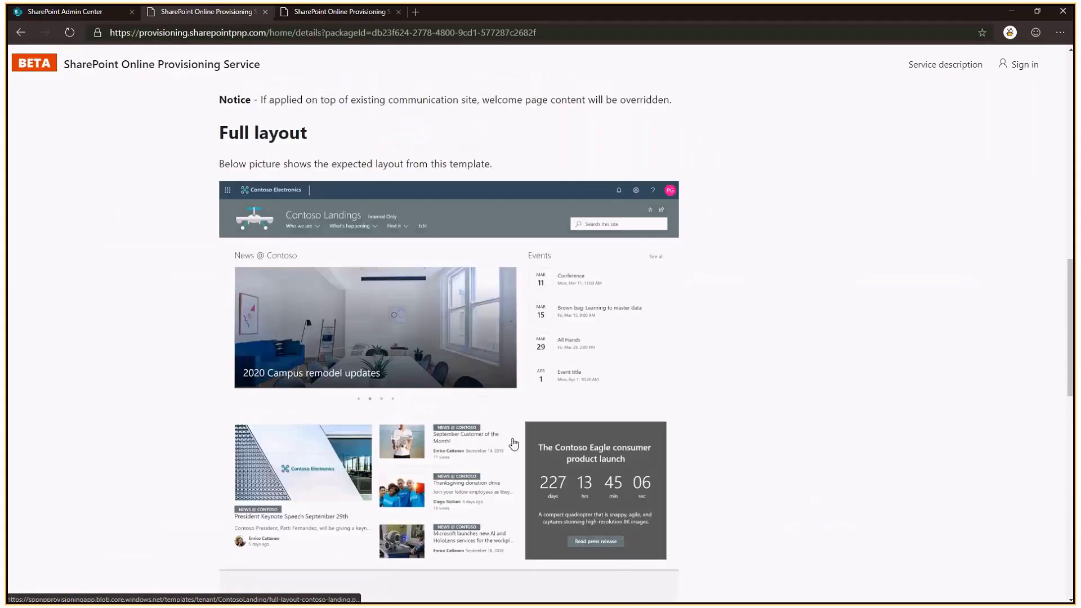
pyautogui.scroll(-5, 513, 445)
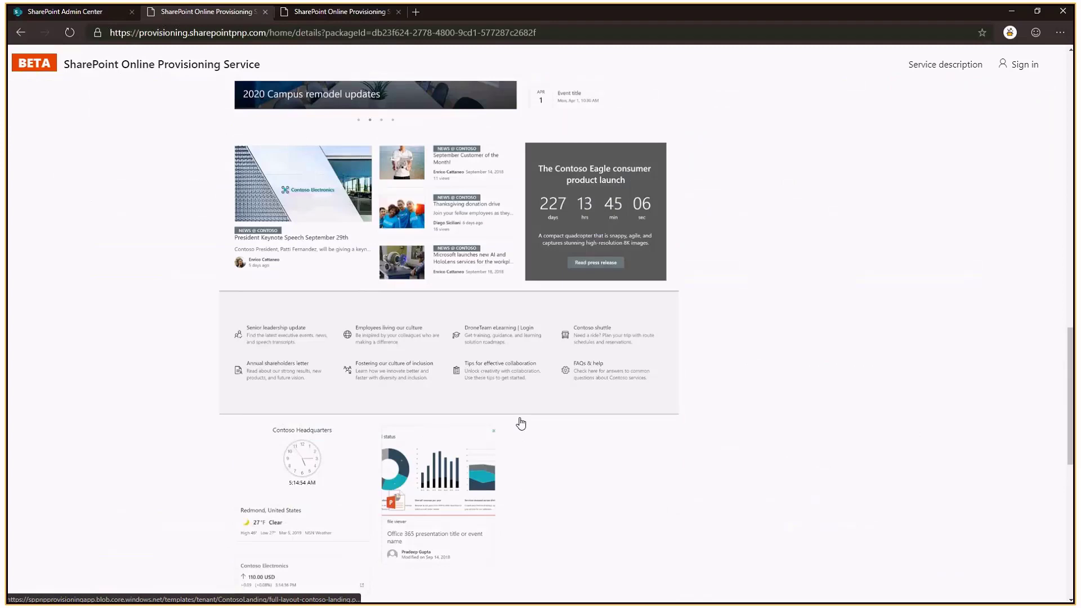
pyautogui.scroll(2, 520, 423)
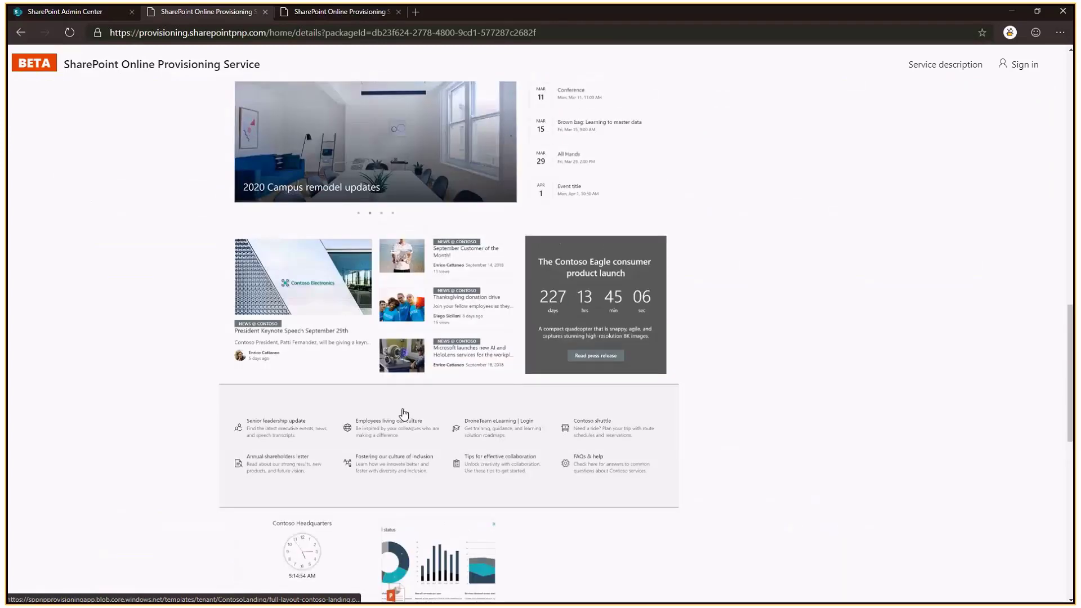
# - Examine the Contoso Landing Site template's full layout picture, template content and overview on its details page
pyautogui.scroll(3, 405, 415)
pyautogui.scroll(3, 411, 417)
pyautogui.scroll(-3, 432, 192)
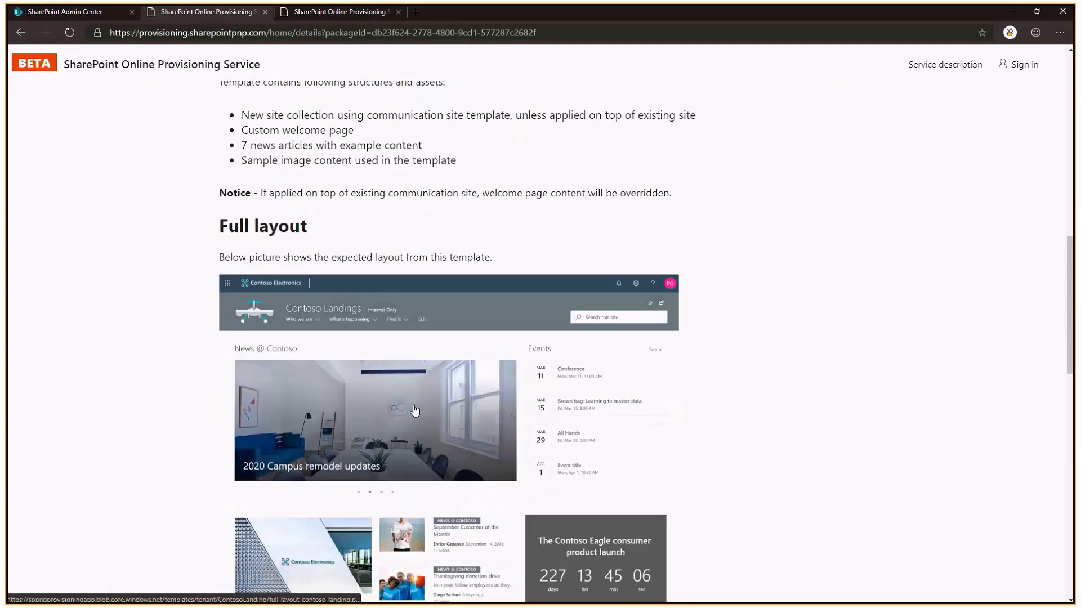
pyautogui.scroll(-2, 432, 191)
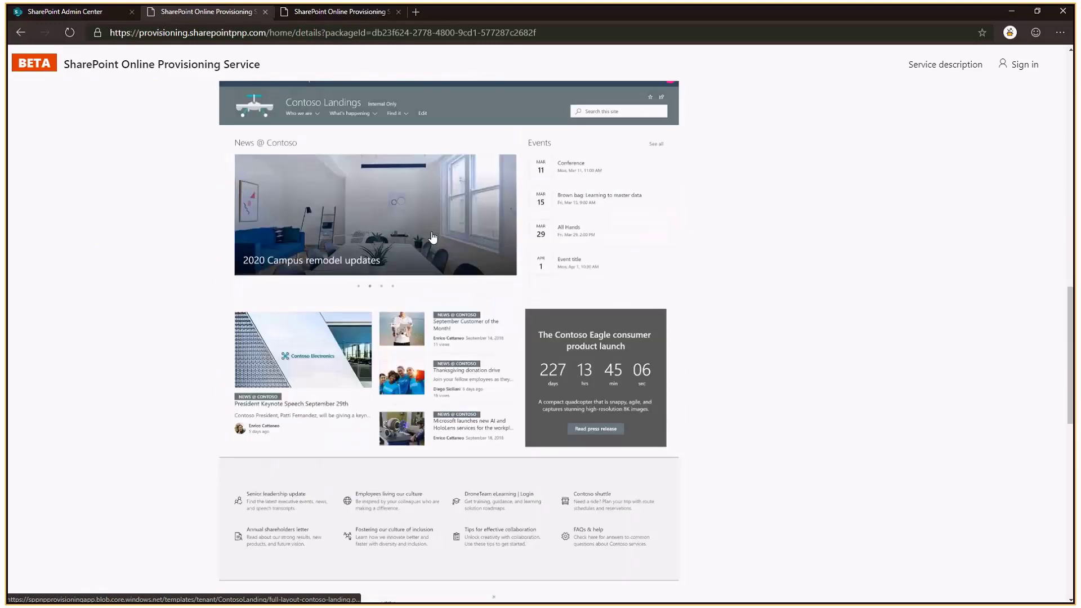
pyautogui.scroll(-1, 651, 442)
pyautogui.scroll(2, 618, 466)
pyautogui.scroll(5, 618, 466)
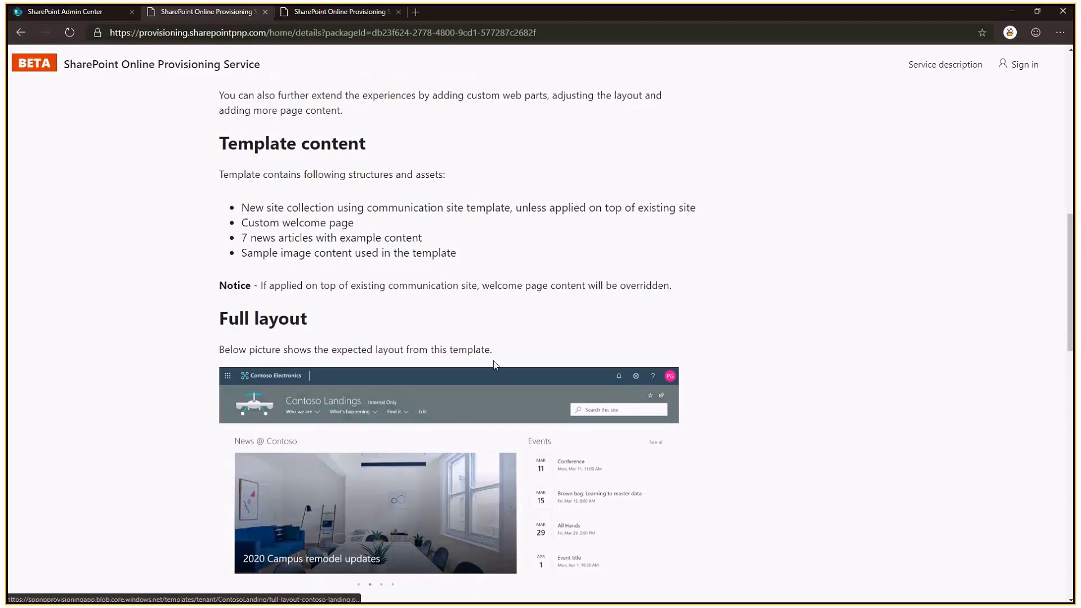
pyautogui.scroll(3, 492, 360)
pyautogui.scroll(7, 492, 360)
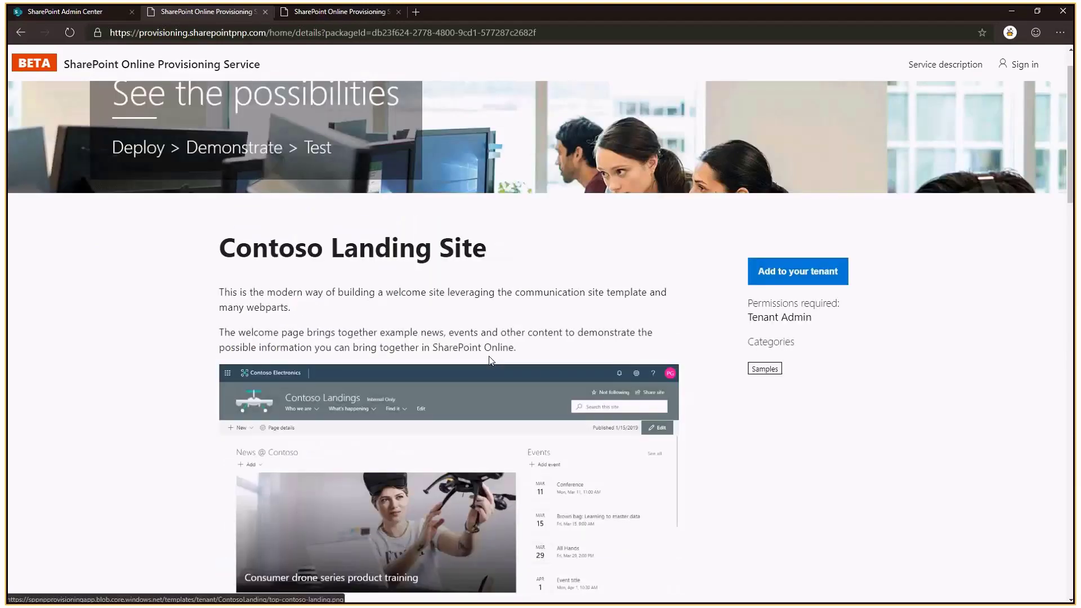
pyautogui.scroll(1, 489, 360)
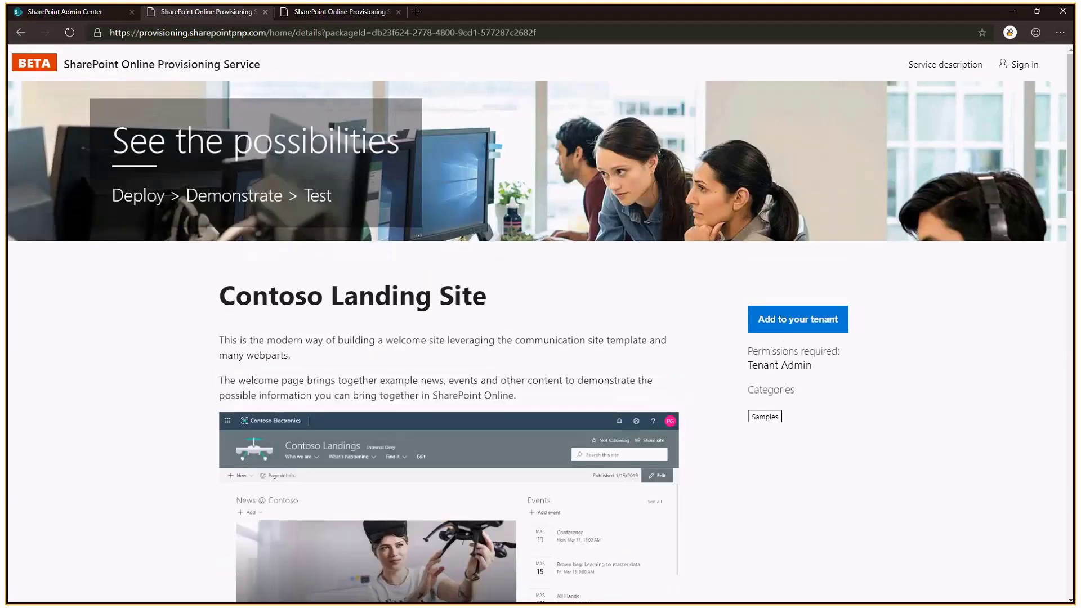
# - Switch to the Outlook mailbox and open the Contoso Workshop site from its provisioning completion message
pyautogui.click(183, 69)
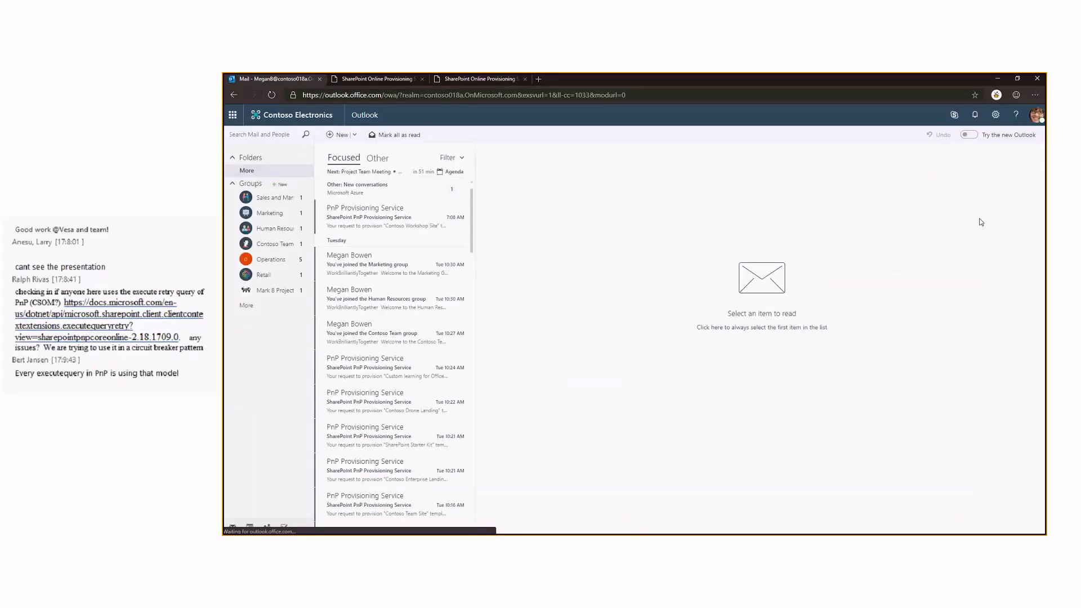
pyautogui.click(459, 211)
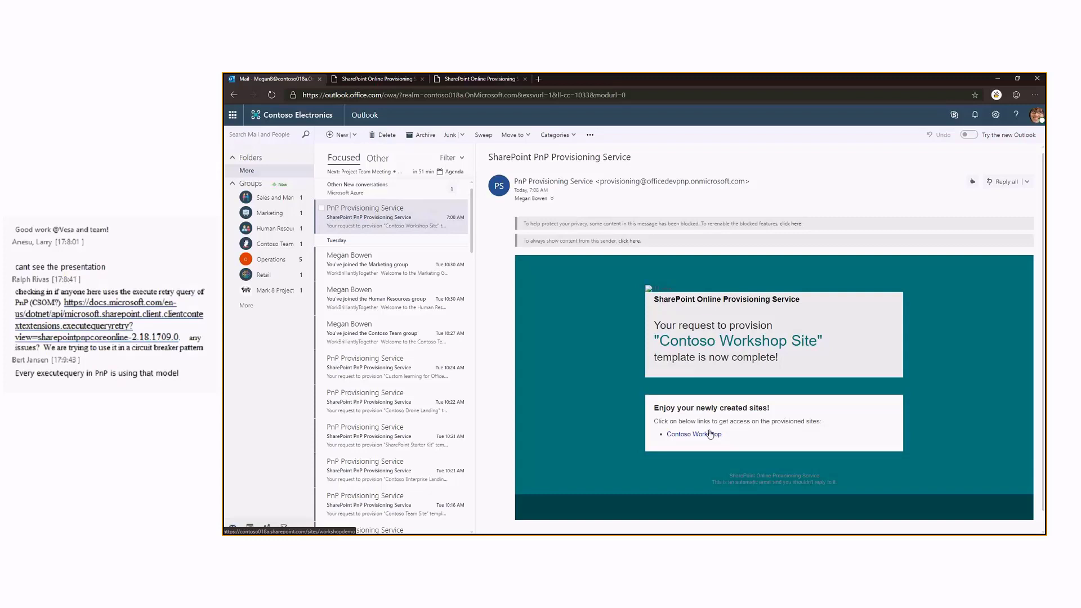
pyautogui.click(712, 435)
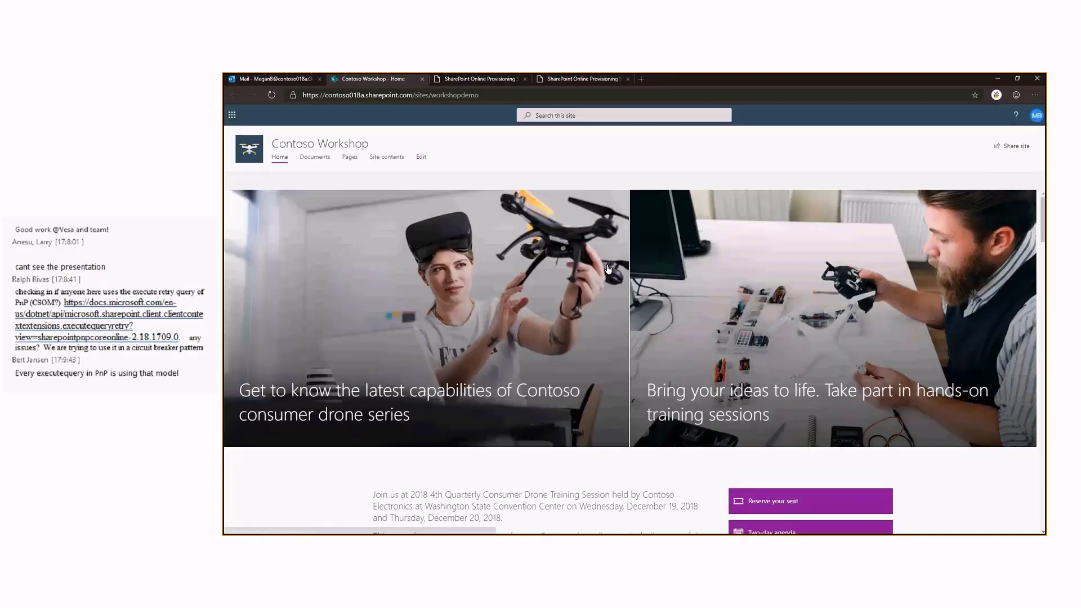
# - Examine the Contoso Workshop home page from the hero area through special guests and featured workshops to the map and registration form
pyautogui.scroll(-3, 619, 281)
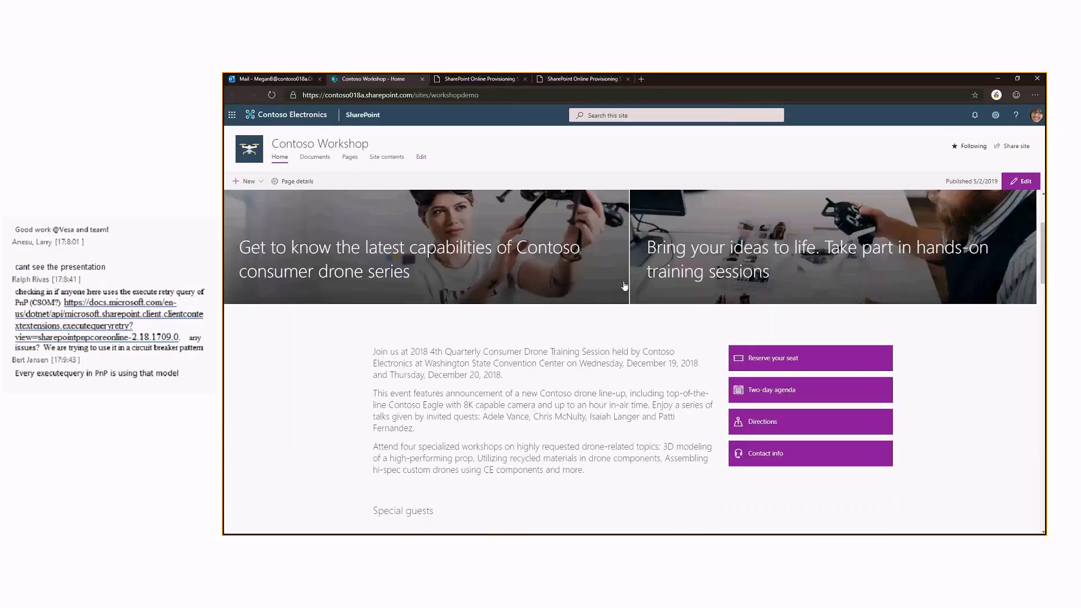
pyautogui.scroll(-4, 624, 286)
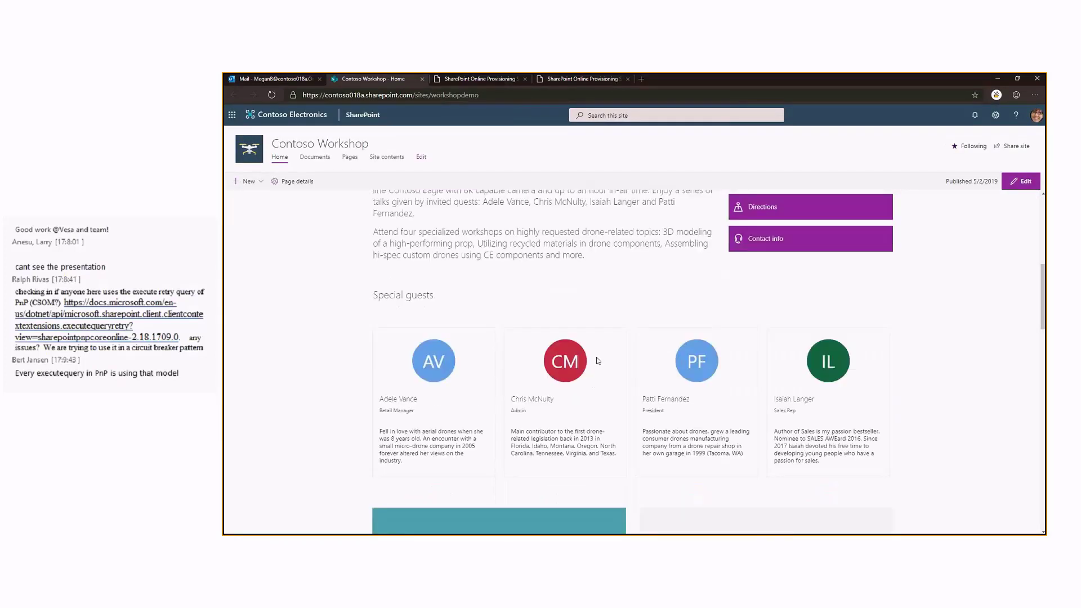
pyautogui.scroll(-8, 598, 360)
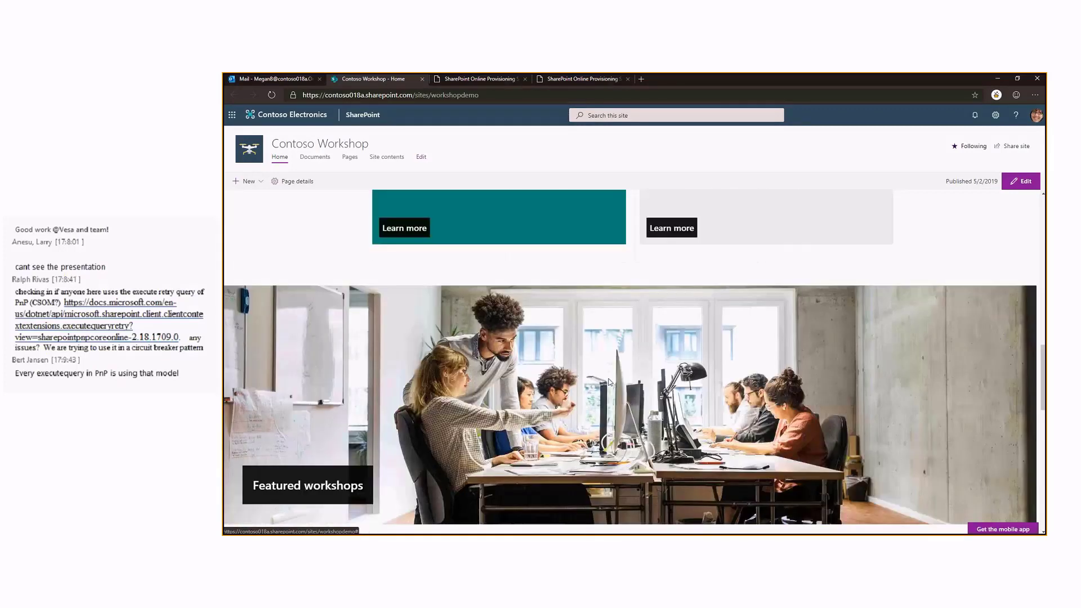
pyautogui.scroll(-4, 608, 382)
pyautogui.scroll(-8, 608, 383)
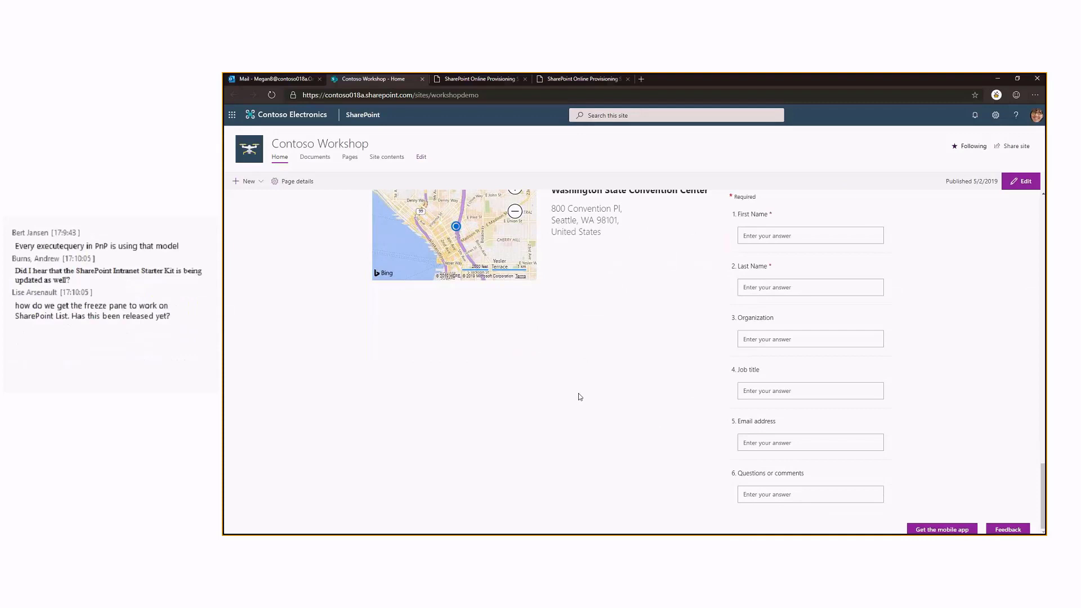
pyautogui.scroll(2, 579, 398)
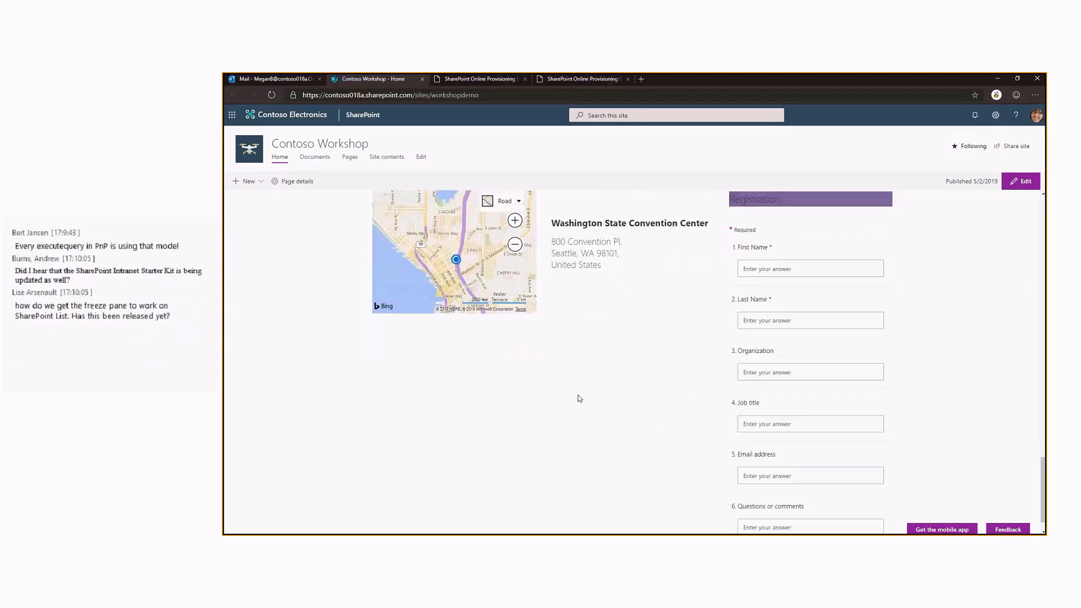
pyautogui.scroll(2, 576, 397)
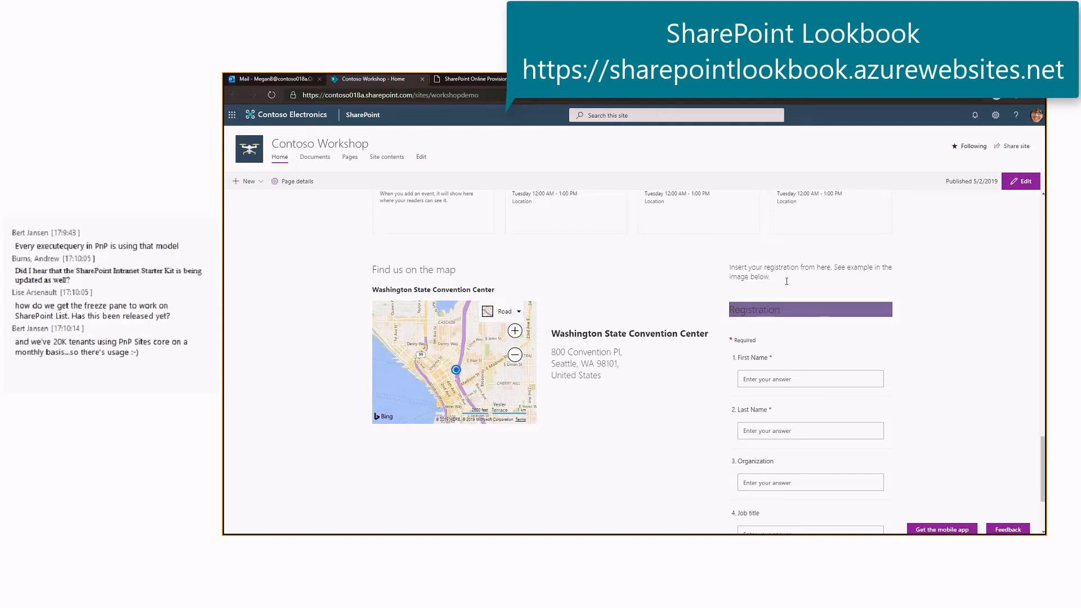
# - Highlight the note about inserting a registration form above the Registration example and look back over the home page
pyautogui.moveTo(779, 277); pyautogui.dragTo(744, 276)
pyautogui.tripleClick(743, 276)
pyautogui.click(754, 280)
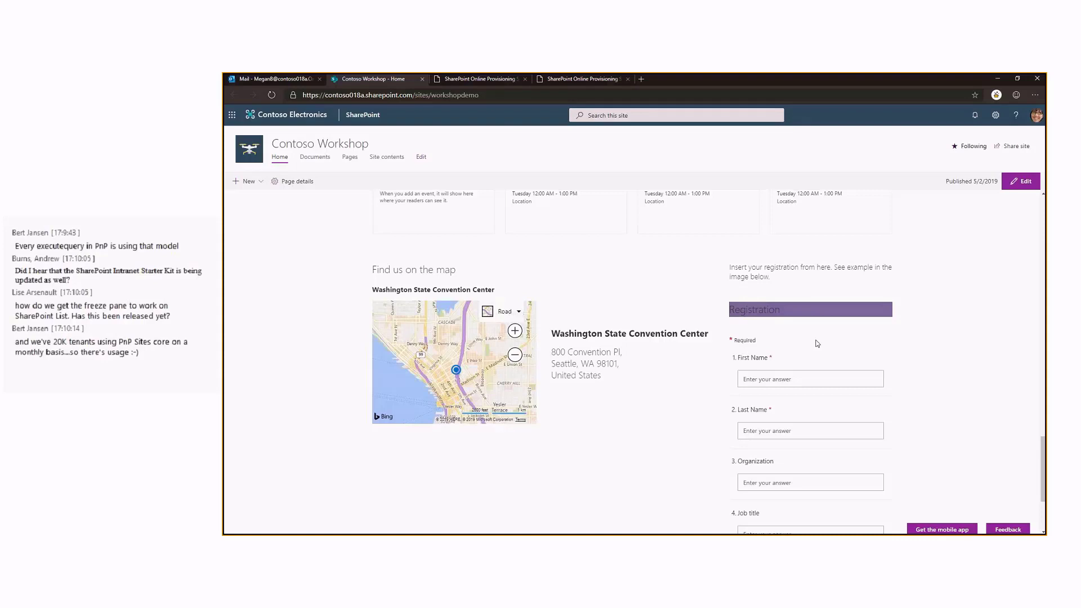
pyautogui.scroll(5, 817, 343)
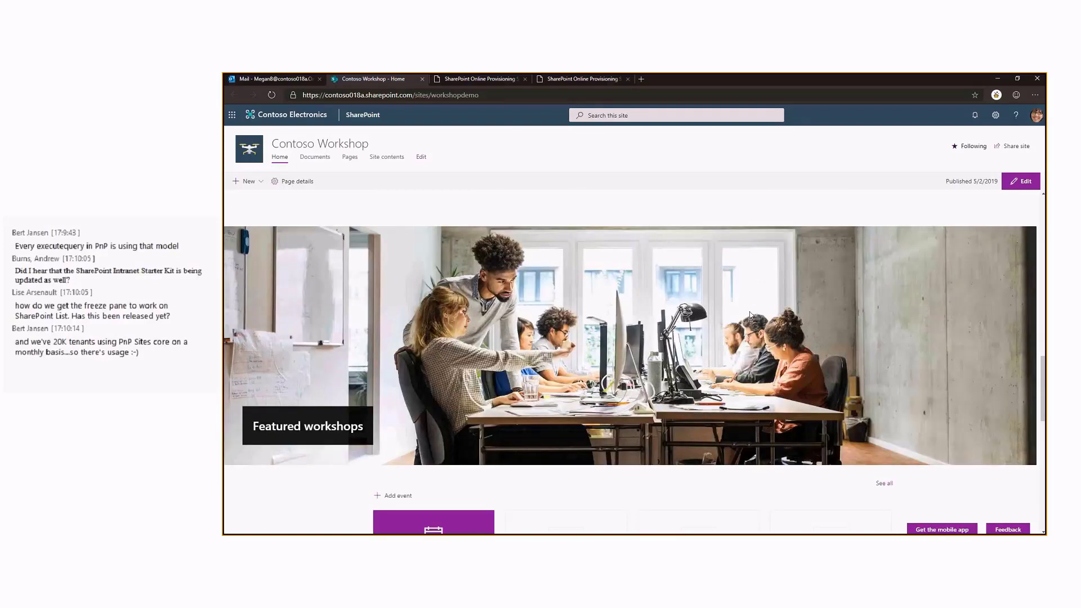
pyautogui.scroll(-5, 749, 314)
# - Open the site's Change the look settings and view the menu style options under Navigation
pyautogui.click(995, 115)
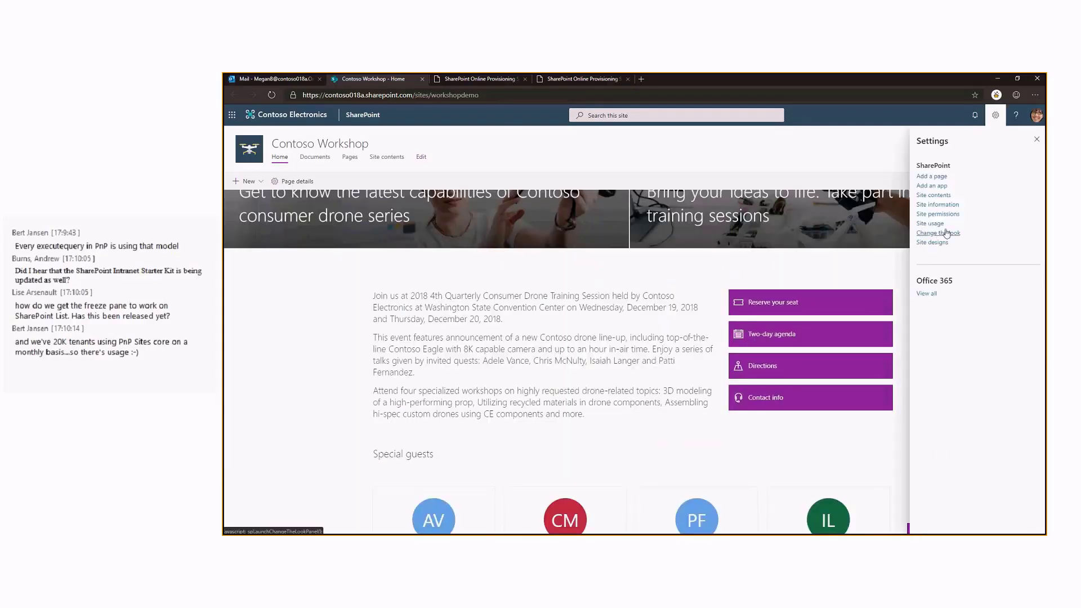
pyautogui.click(947, 233)
pyautogui.click(955, 217)
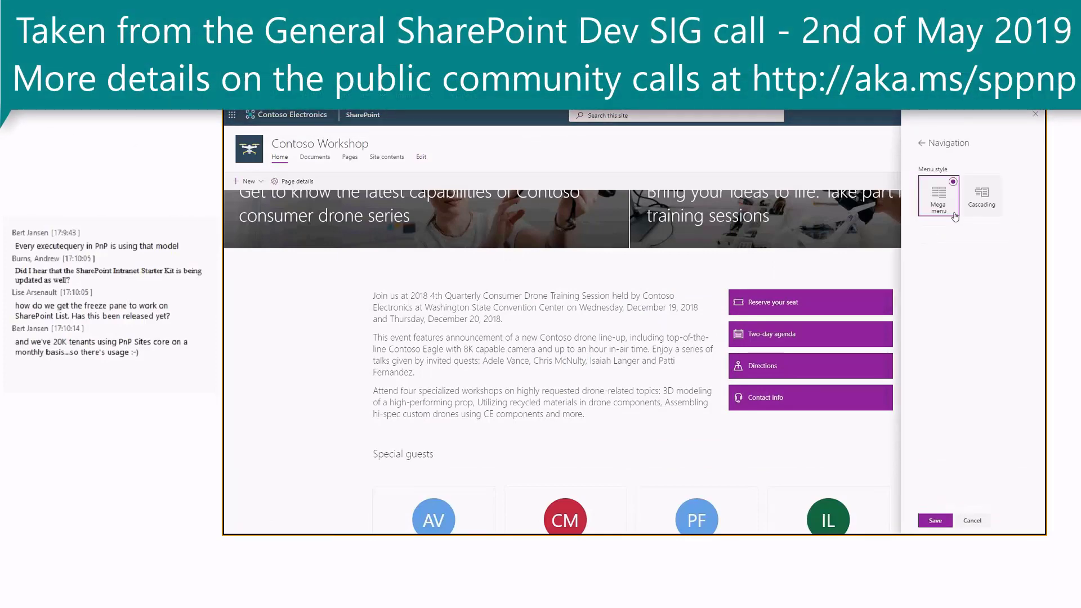
pyautogui.click(922, 143)
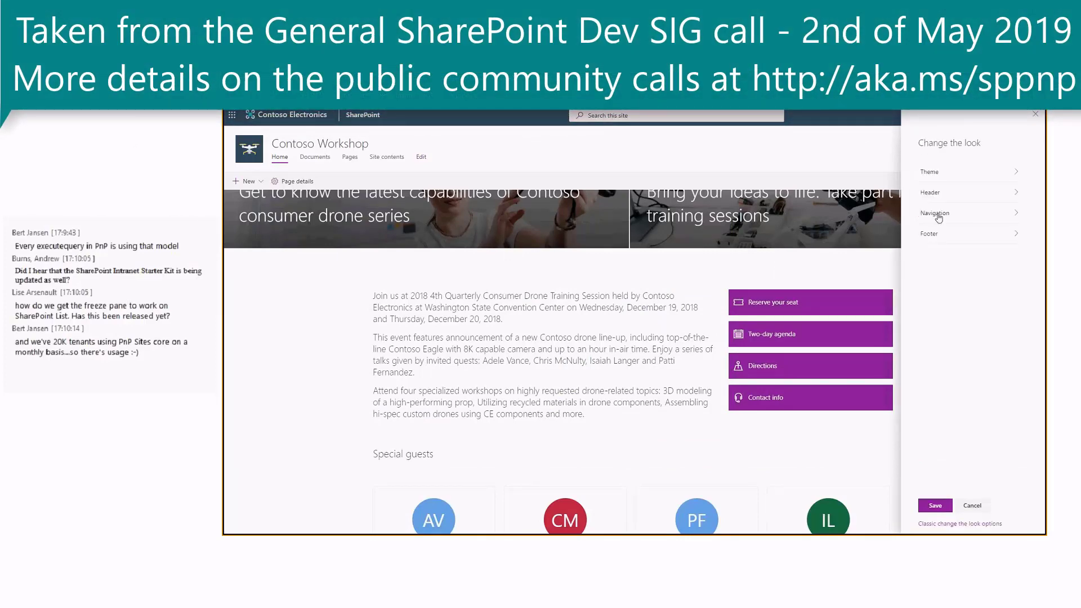
# - Try different header backgrounds for the Contoso Workshop site, ending with the solid purple option
pyautogui.click(955, 192)
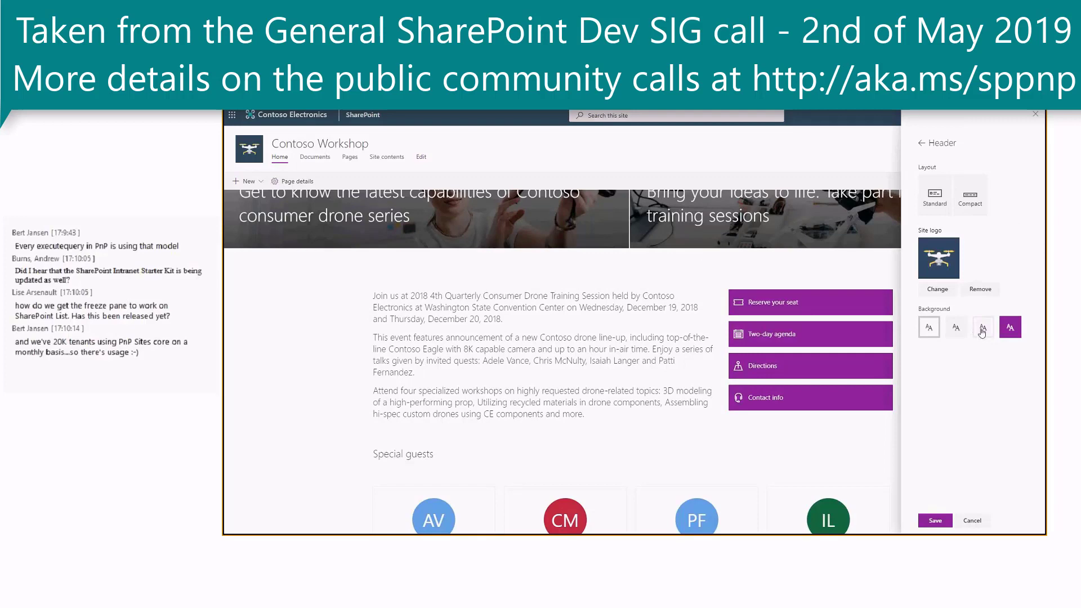
pyautogui.click(956, 328)
pyautogui.click(1006, 330)
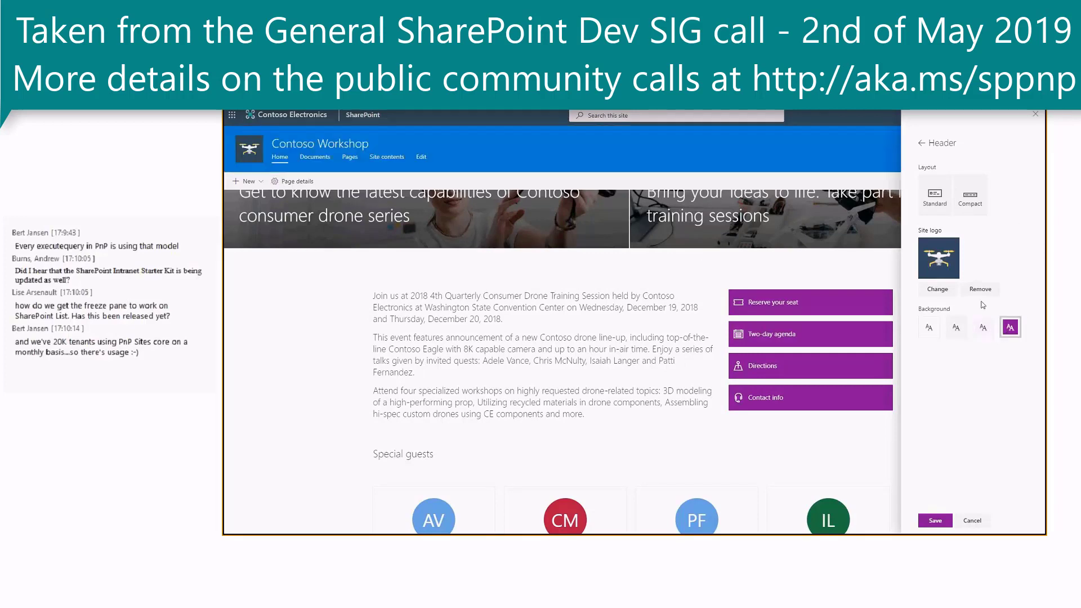